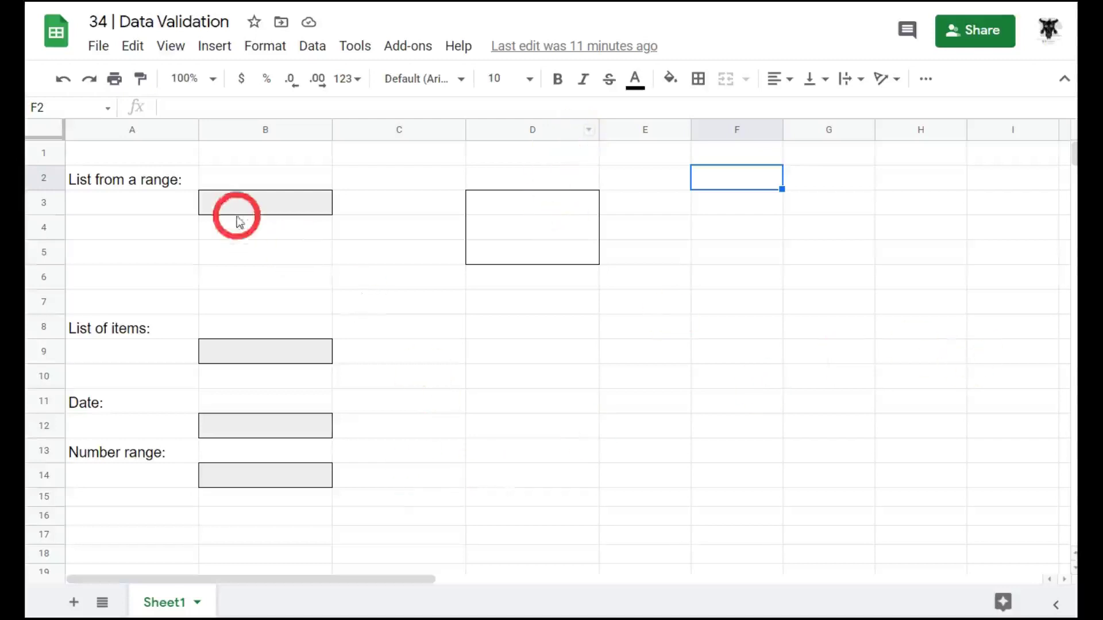
- Select cell B3 beside List from a range, after briefly selecting B3:B6, and open the Data menu
{"action": "left_click", "coordinate": [298, 217]}
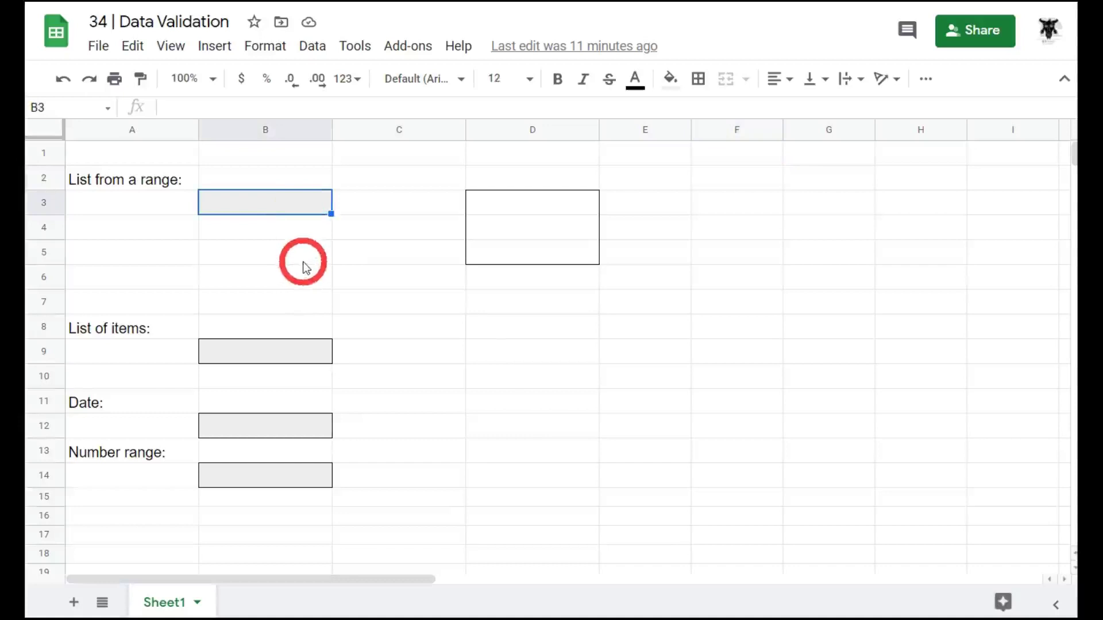
{"action": "left_click", "coordinate": [299, 281], "text": "shift"}
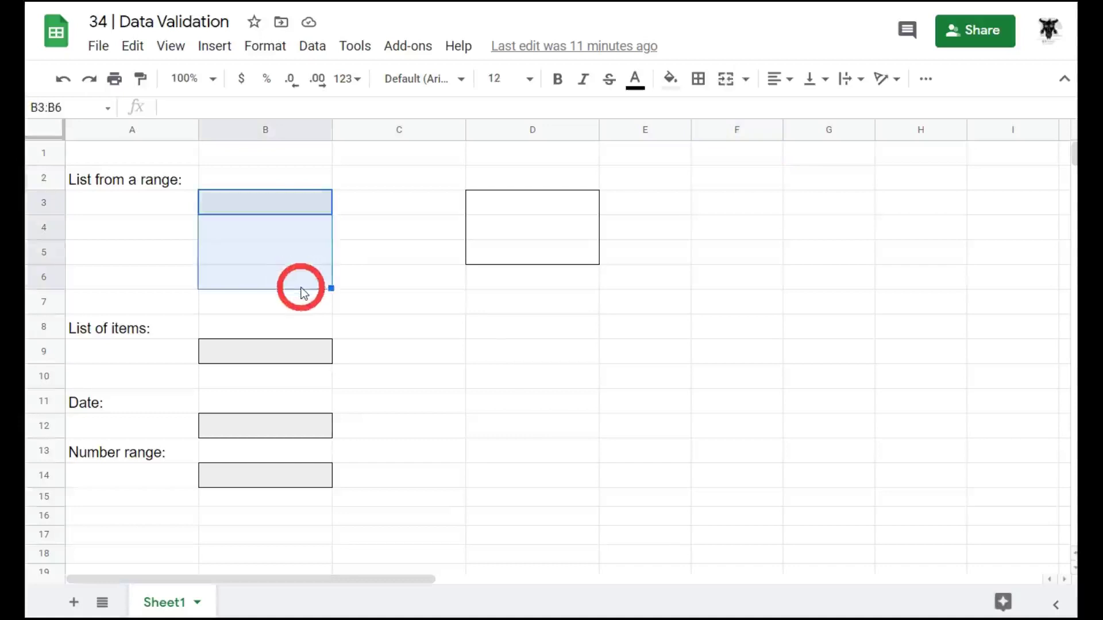
{"action": "left_click", "coordinate": [313, 215]}
{"action": "left_click", "coordinate": [305, 47]}
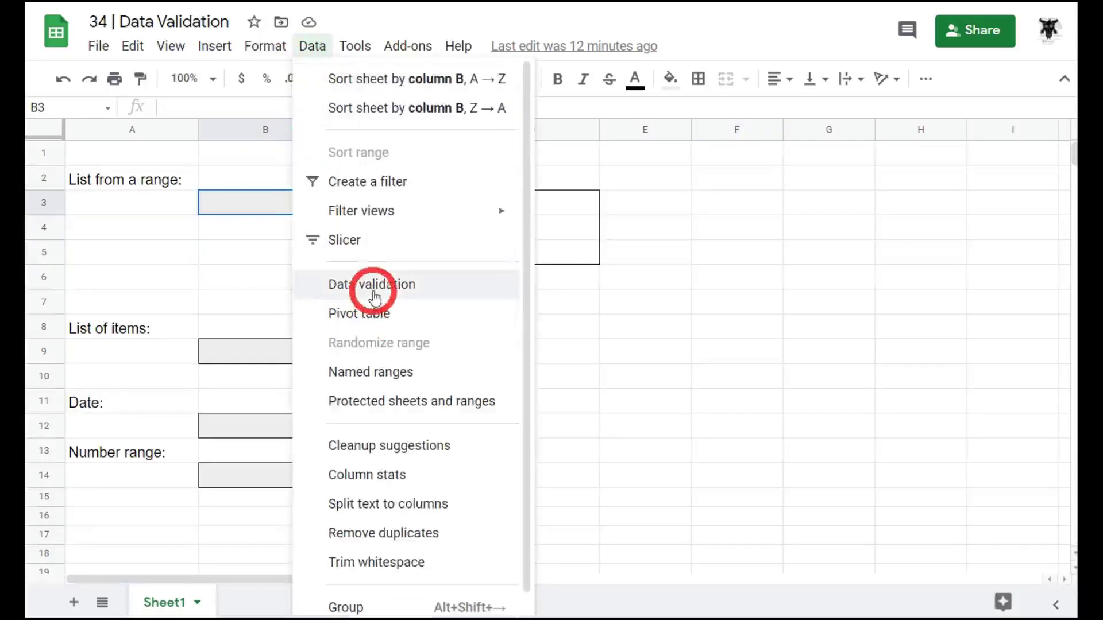
- Close the Data menu and open Data validation for B3 from its right-click menu
{"action": "left_click", "coordinate": [239, 247]}
{"action": "left_click", "coordinate": [267, 212]}
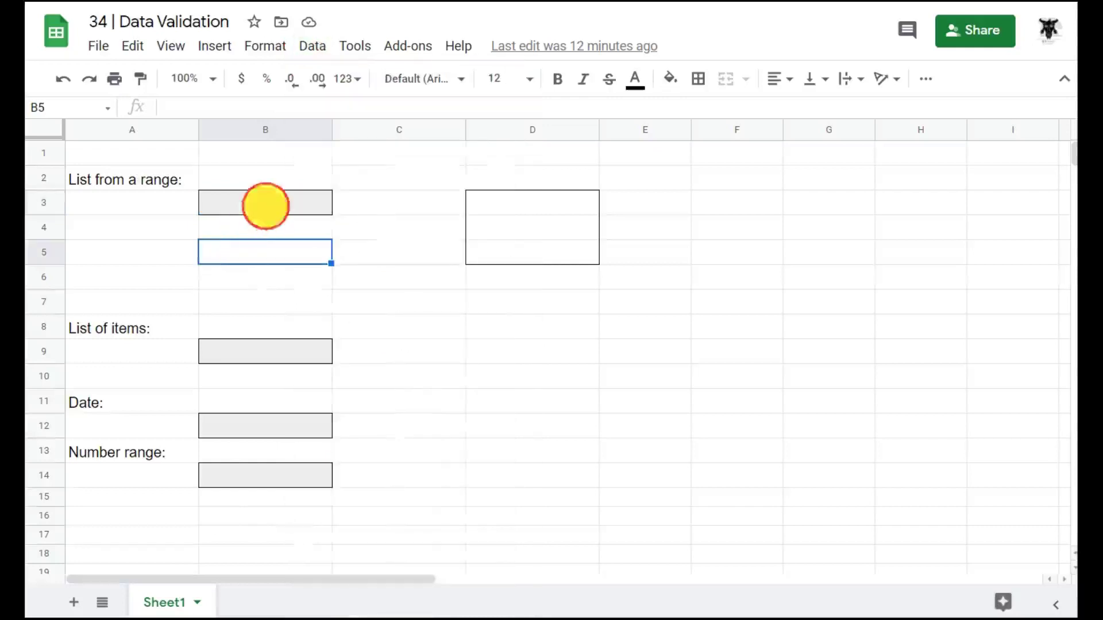
{"action": "right_click", "coordinate": [273, 201]}
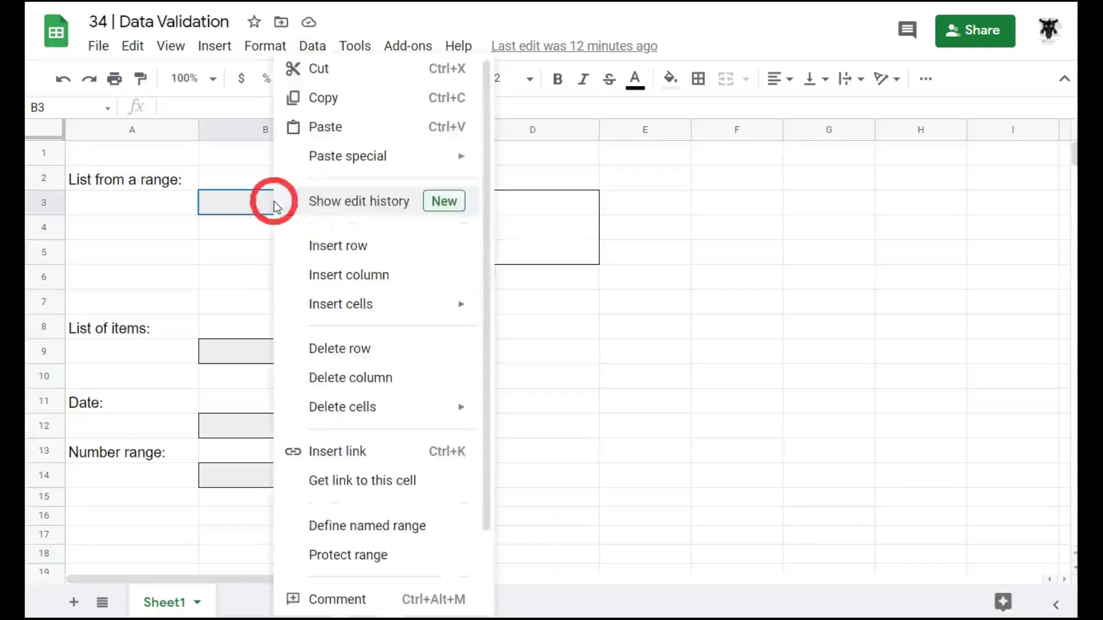
{"action": "scroll", "coordinate": [366, 533], "scroll_direction": "down", "scroll_amount": 2}
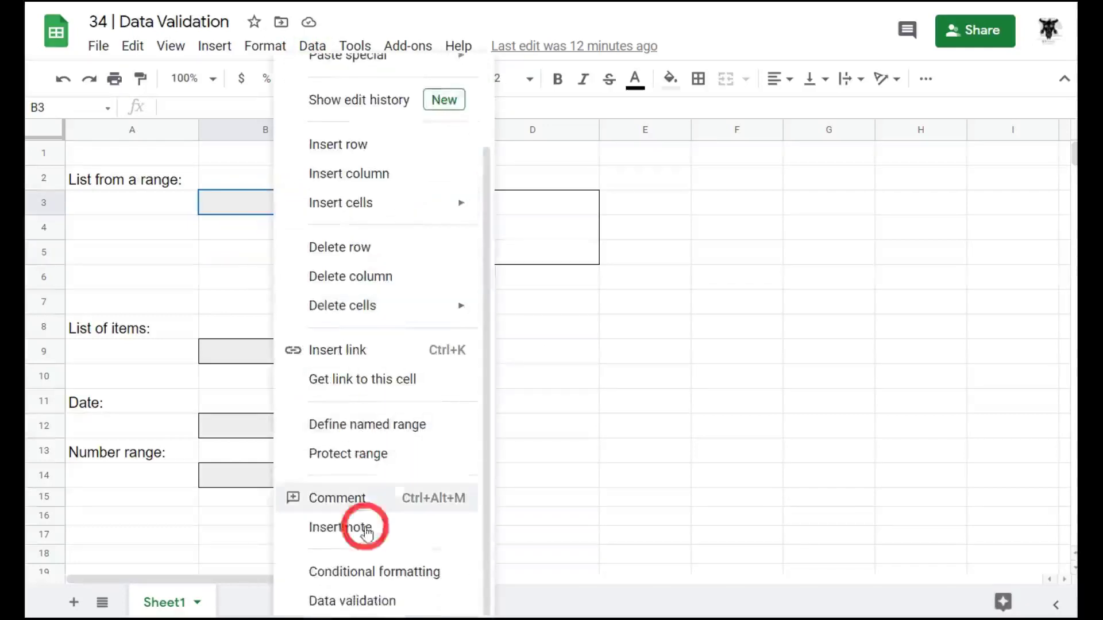
{"action": "left_click", "coordinate": [372, 600]}
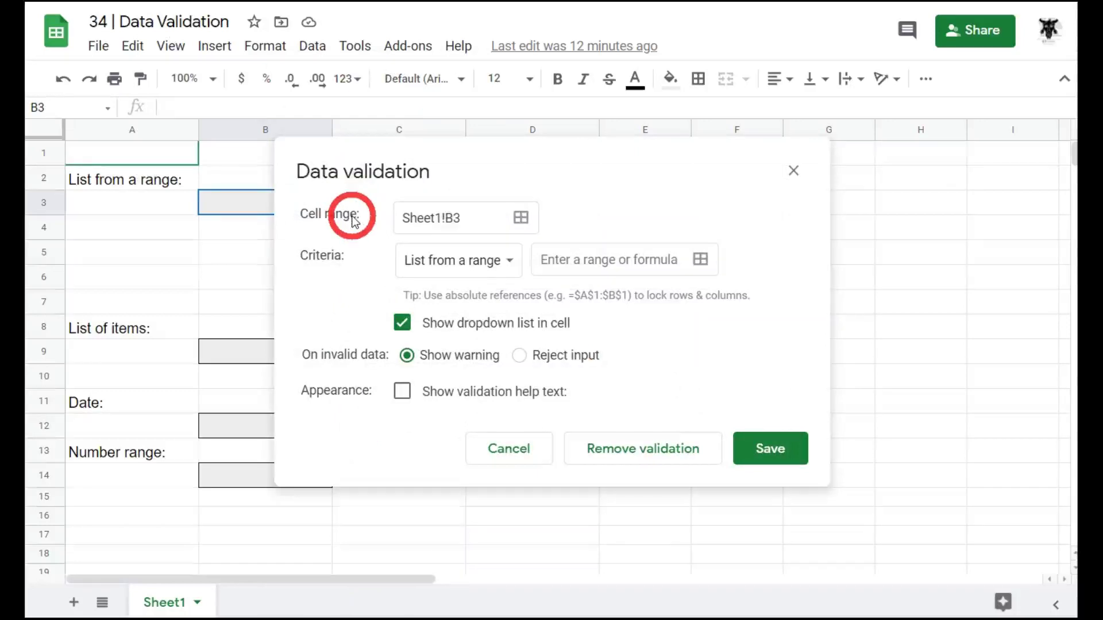
{"action": "left_click_drag", "start_coordinate": [492, 157], "coordinate": [654, 164]}
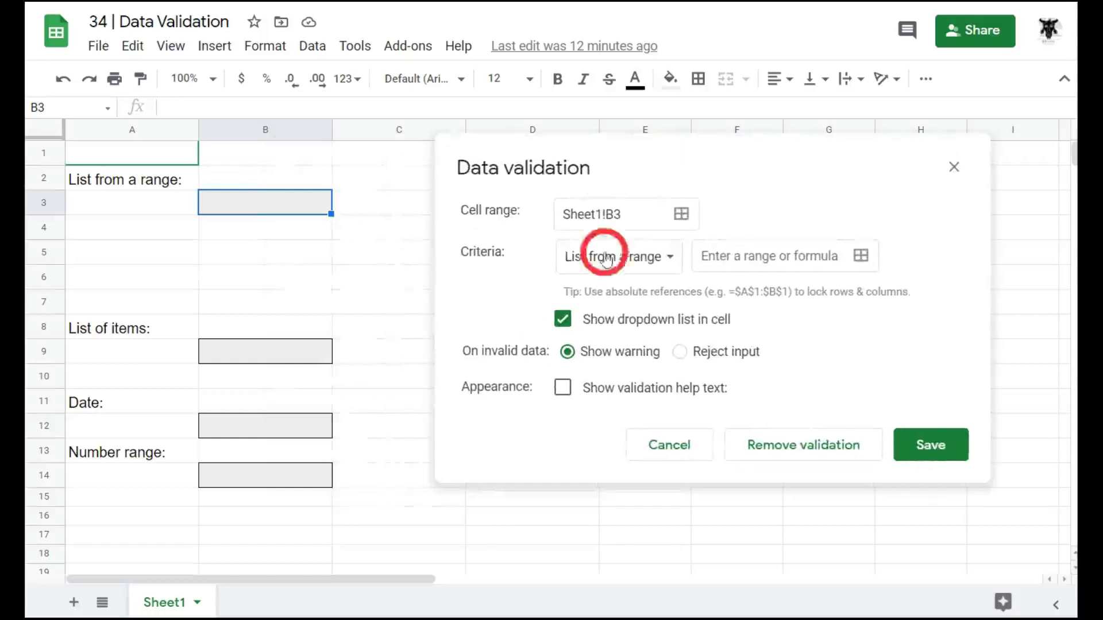
{"action": "left_click", "coordinate": [682, 217]}
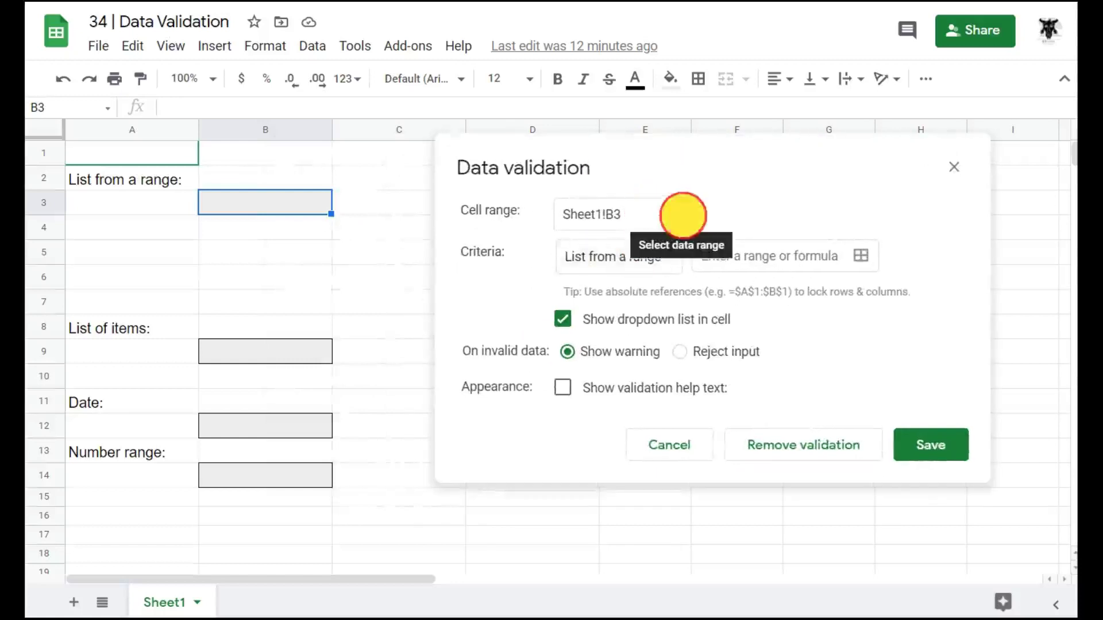
{"action": "left_click_drag", "start_coordinate": [276, 218], "coordinate": [303, 243]}
{"action": "left_click", "coordinate": [722, 288]}
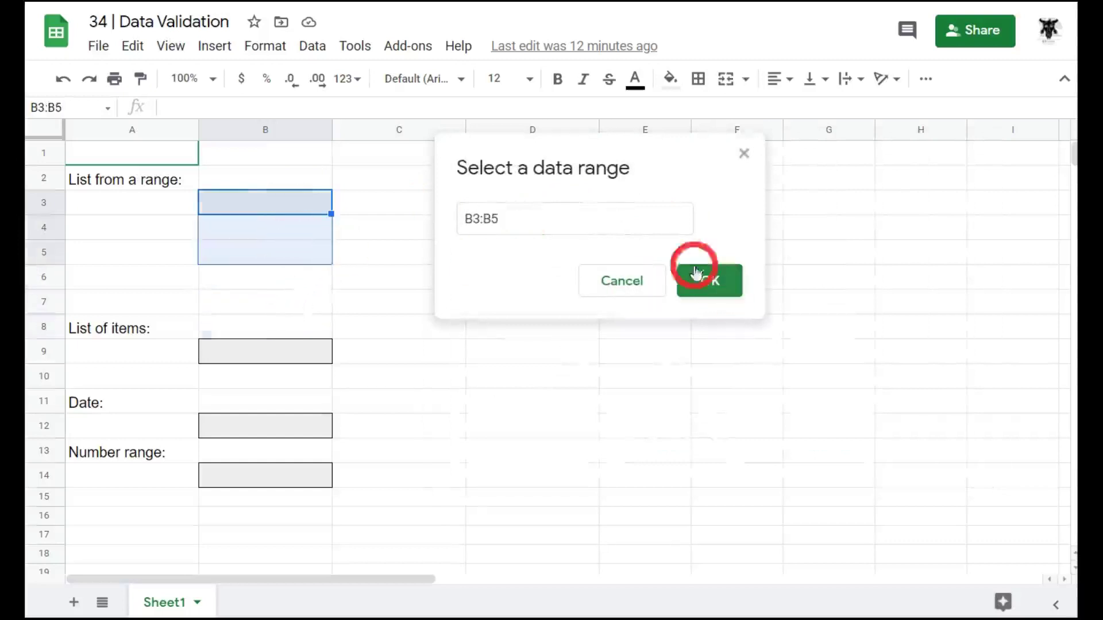
{"action": "left_click", "coordinate": [716, 281]}
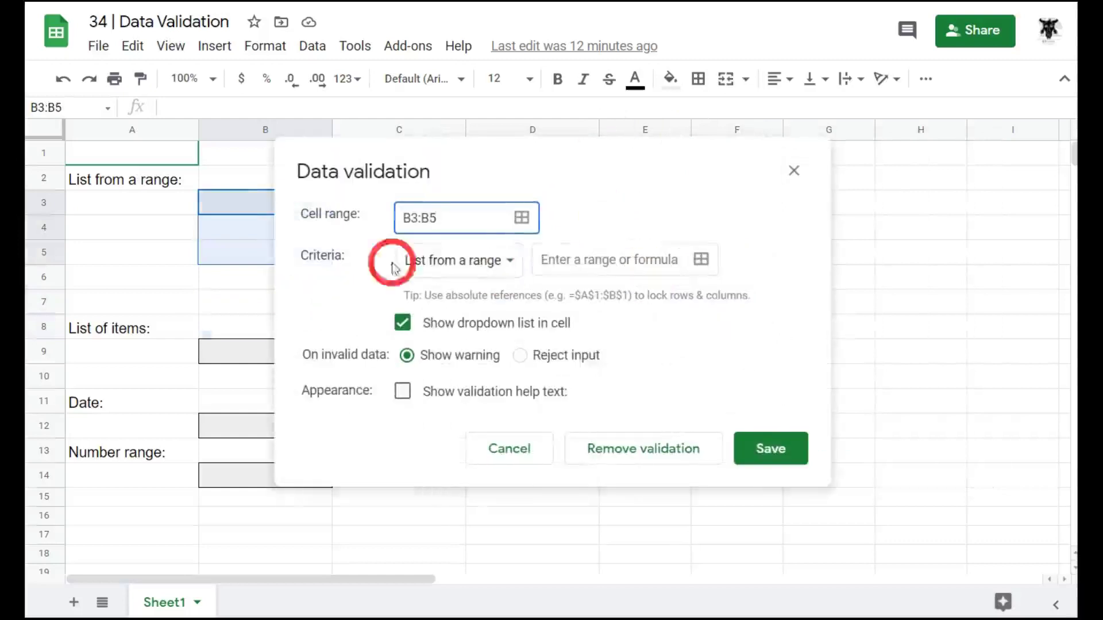
{"action": "left_click", "coordinate": [523, 217]}
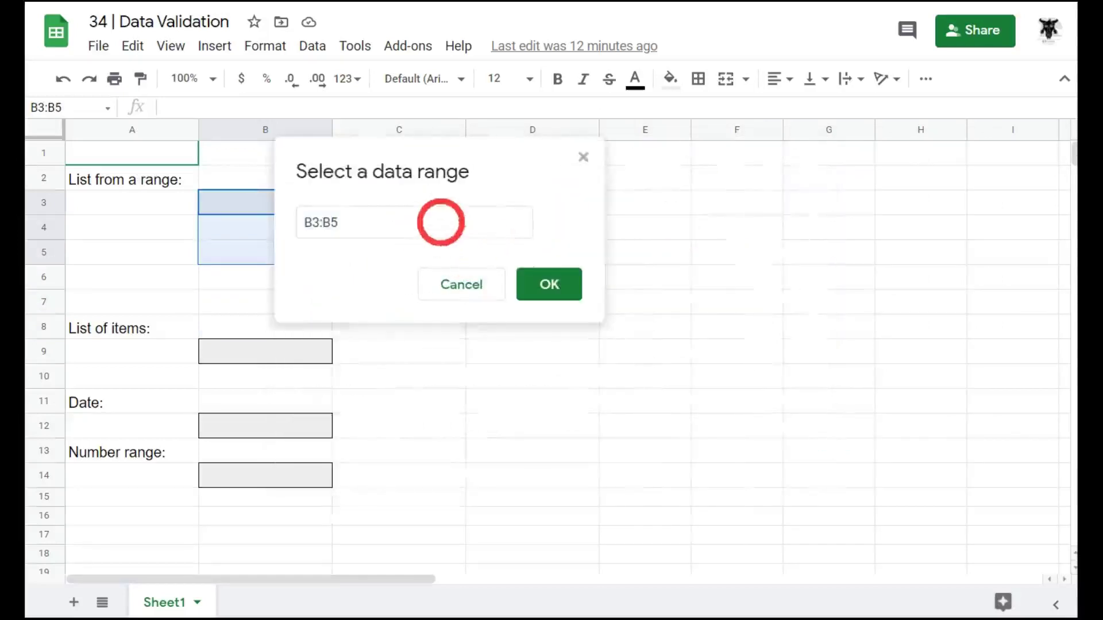
{"action": "left_click", "coordinate": [441, 227]}
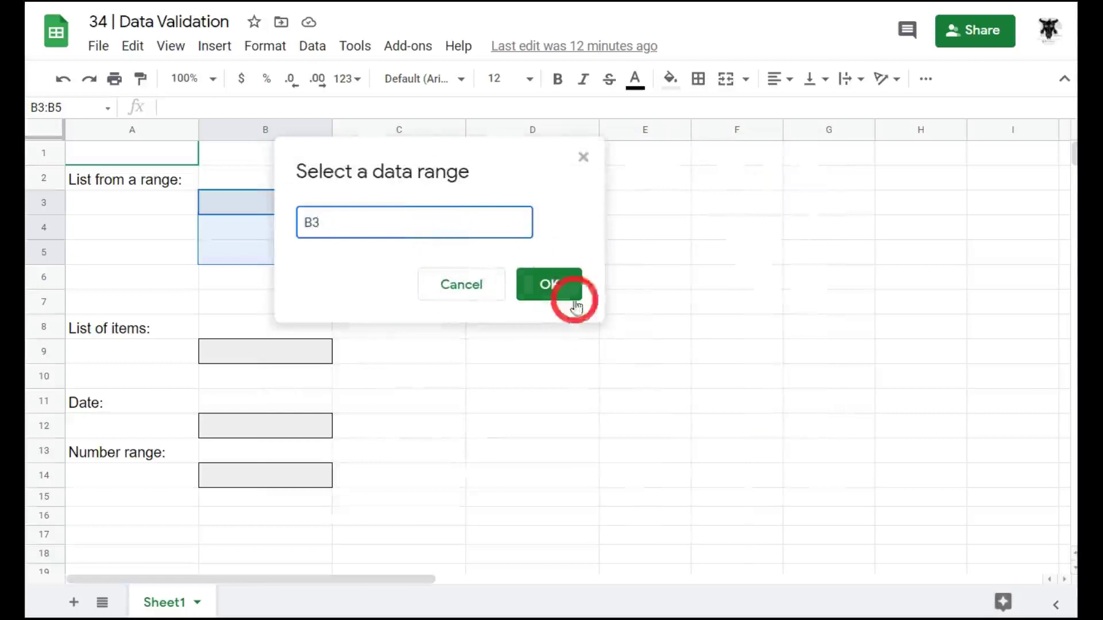
{"action": "left_click", "coordinate": [561, 284]}
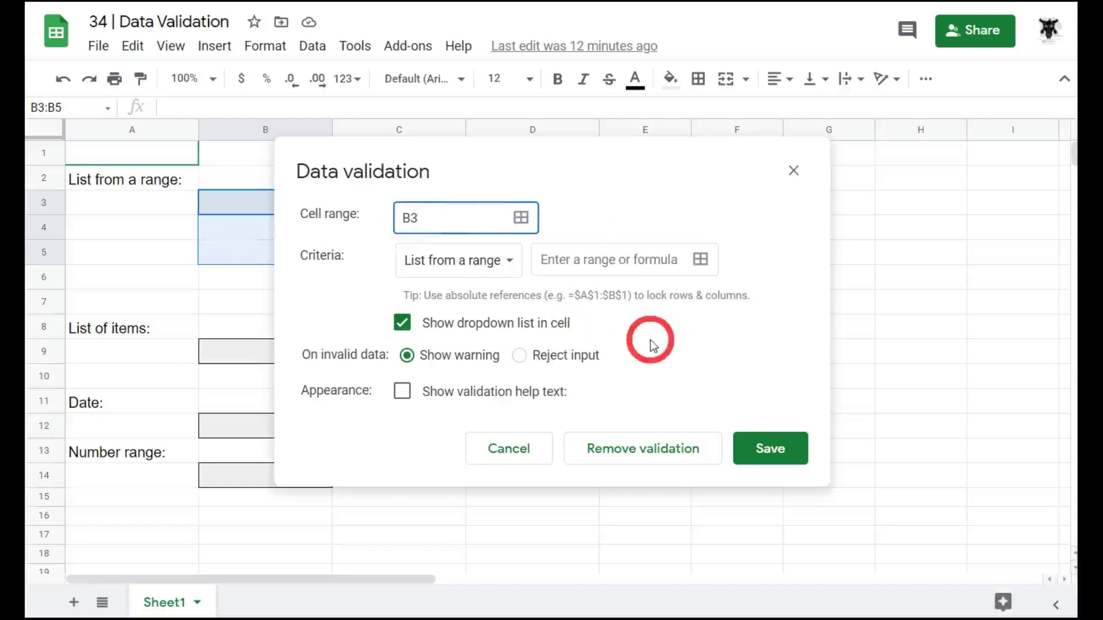
- Turn off Show dropdown list in cell and try the List of items and Text criteria
{"action": "left_click", "coordinate": [635, 327]}
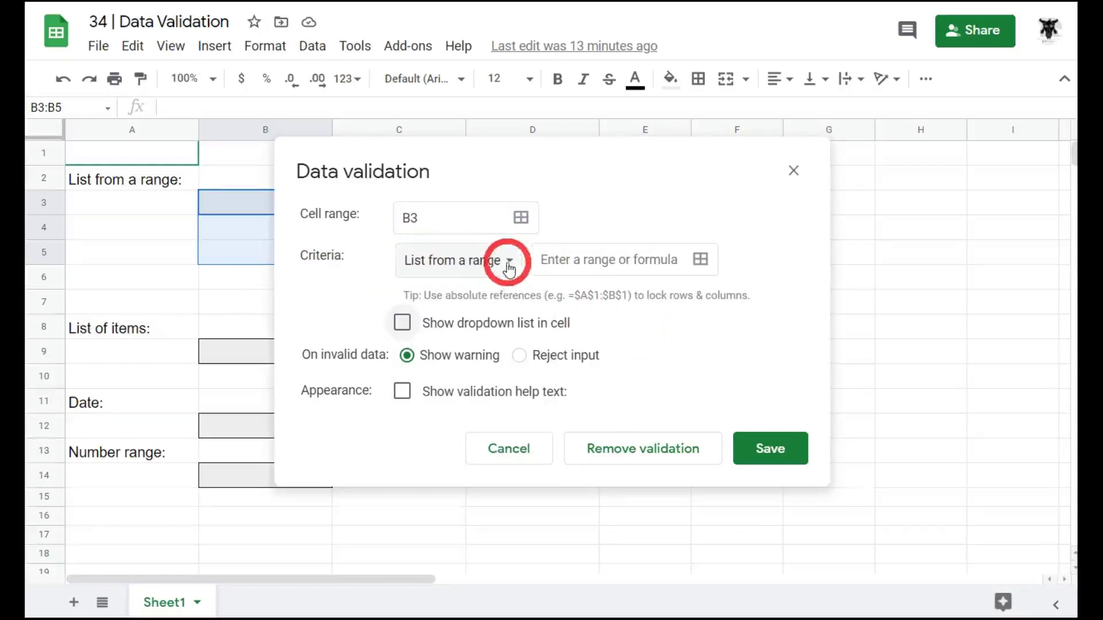
{"action": "left_click", "coordinate": [509, 263]}
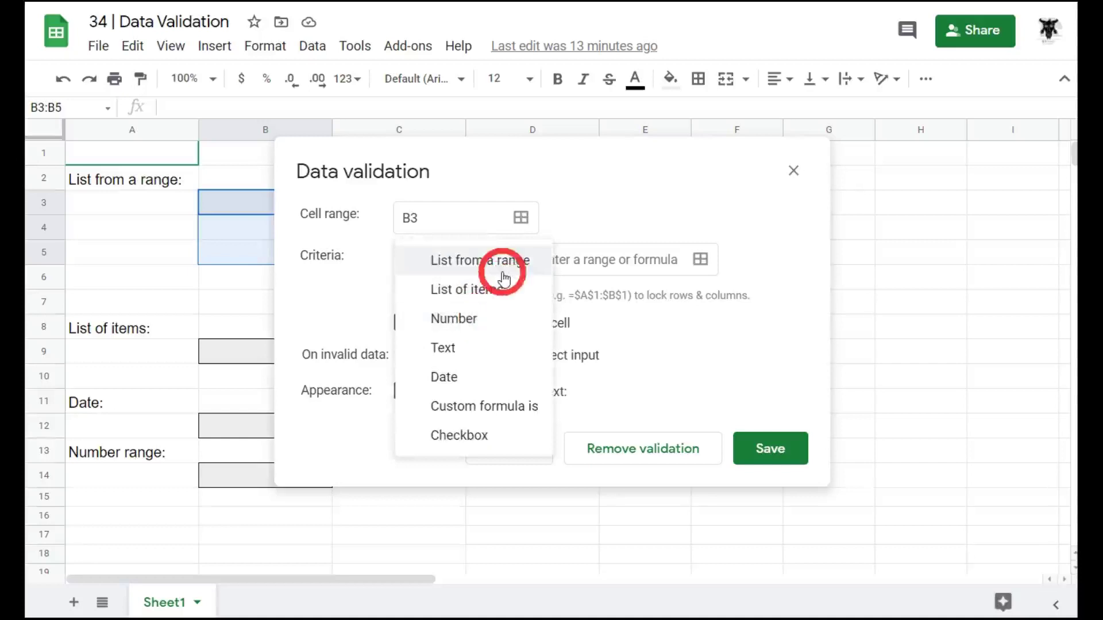
{"action": "left_click", "coordinate": [496, 296]}
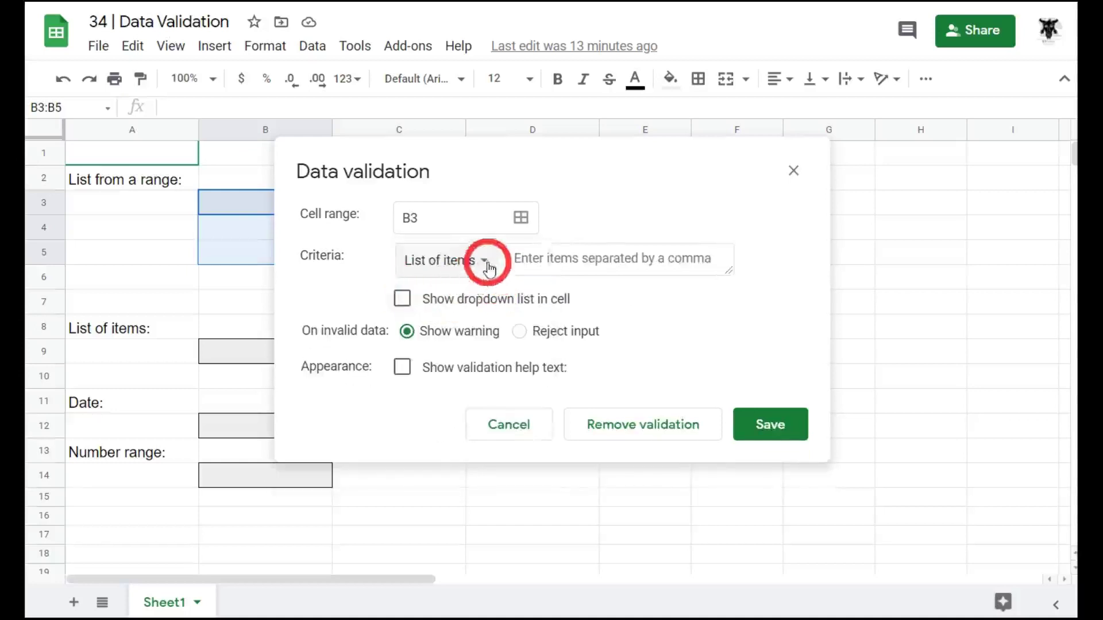
{"action": "left_click", "coordinate": [484, 261]}
{"action": "left_click", "coordinate": [531, 315]}
- Try the Custom formula is and Checkbox criteria, then return to List from a range
{"action": "left_click", "coordinate": [443, 260]}
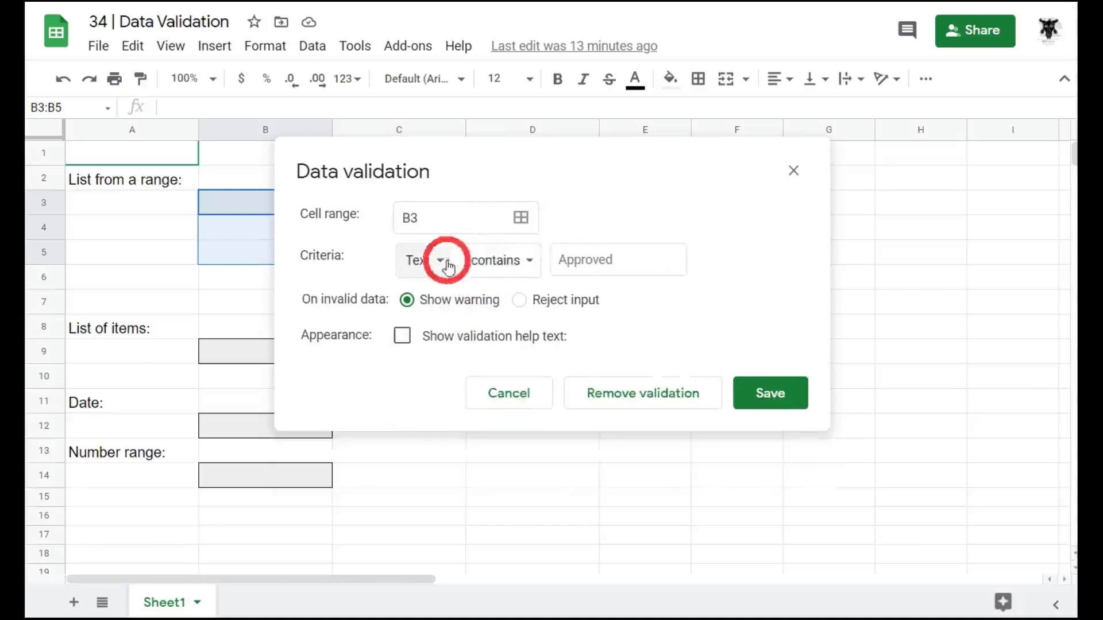
{"action": "left_click", "coordinate": [443, 319]}
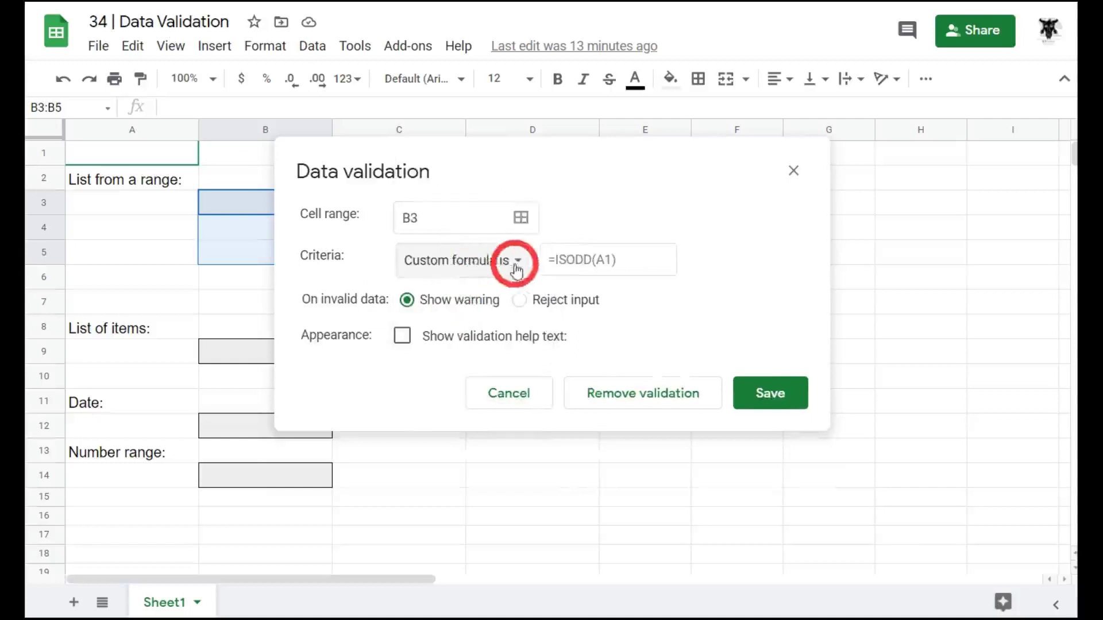
{"action": "left_click", "coordinate": [517, 261]}
{"action": "left_click", "coordinate": [483, 289]}
{"action": "left_click", "coordinate": [475, 278]}
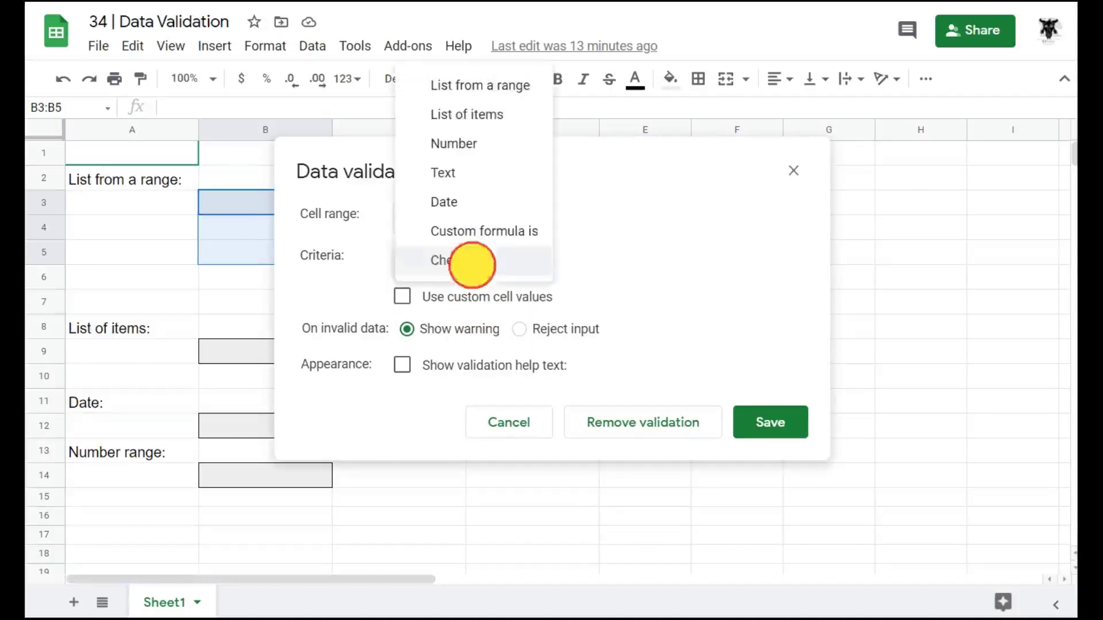
{"action": "left_click", "coordinate": [507, 98]}
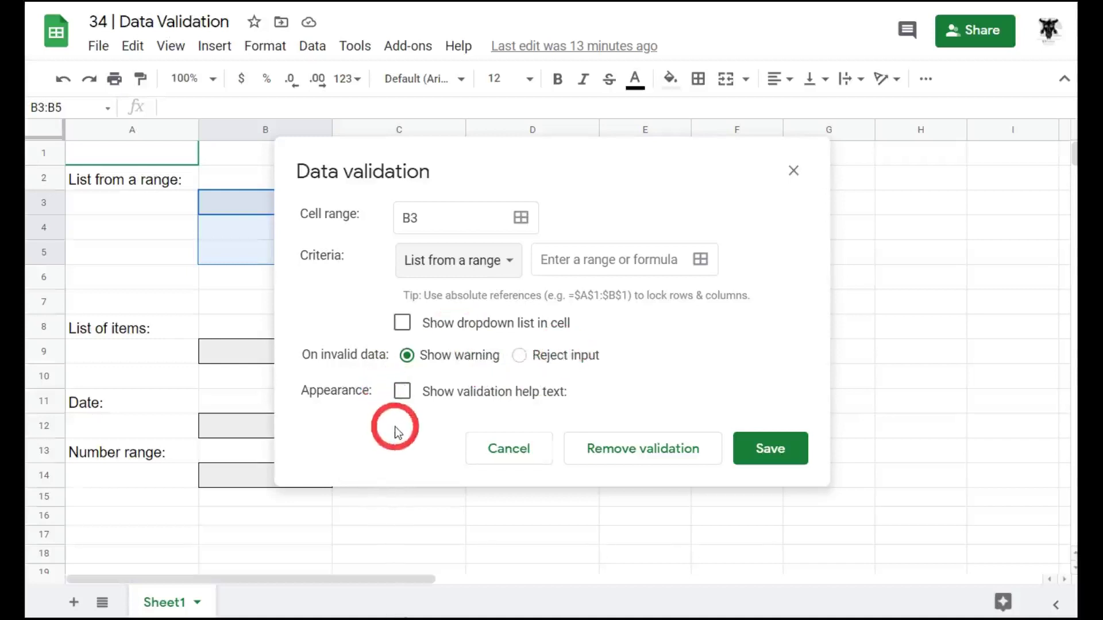
- Tick Show validation help text in B3's Data validation dialog
{"action": "left_click", "coordinate": [402, 393]}
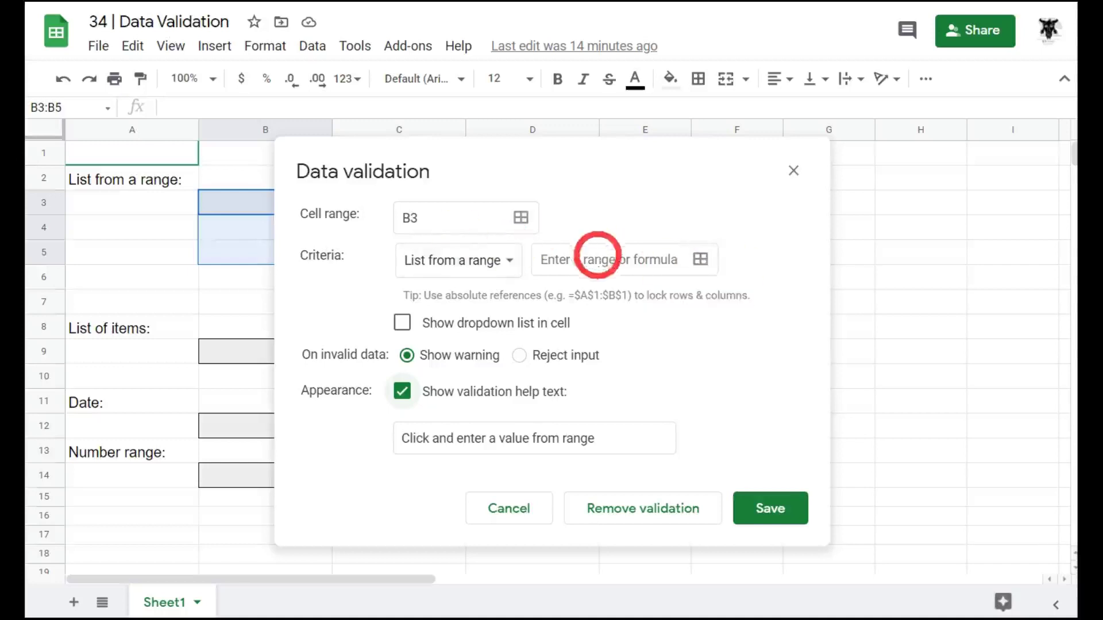
- Open the source-range picker and mark D3:D5 as the list range
{"action": "left_click", "coordinate": [700, 260]}
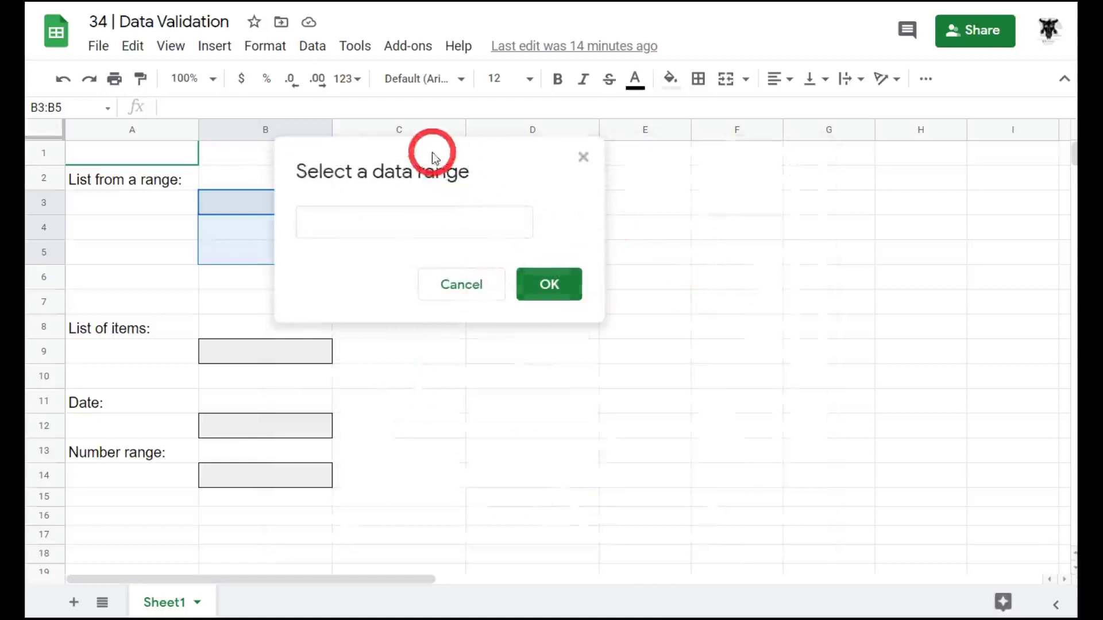
{"action": "left_click_drag", "start_coordinate": [429, 153], "coordinate": [800, 157]}
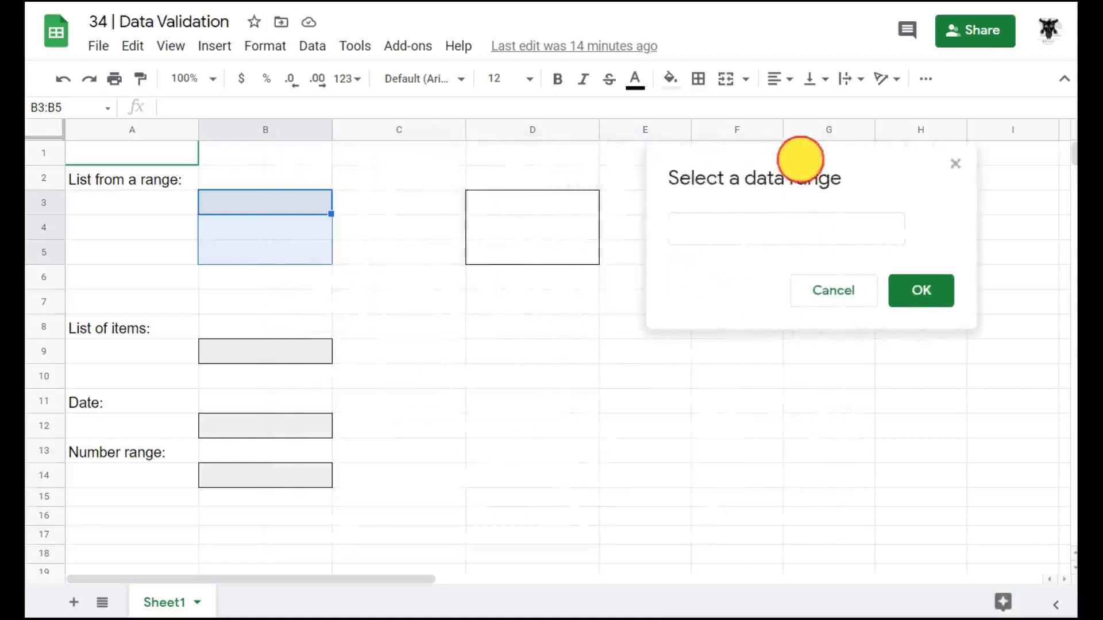
{"action": "left_click_drag", "start_coordinate": [569, 204], "coordinate": [573, 261]}
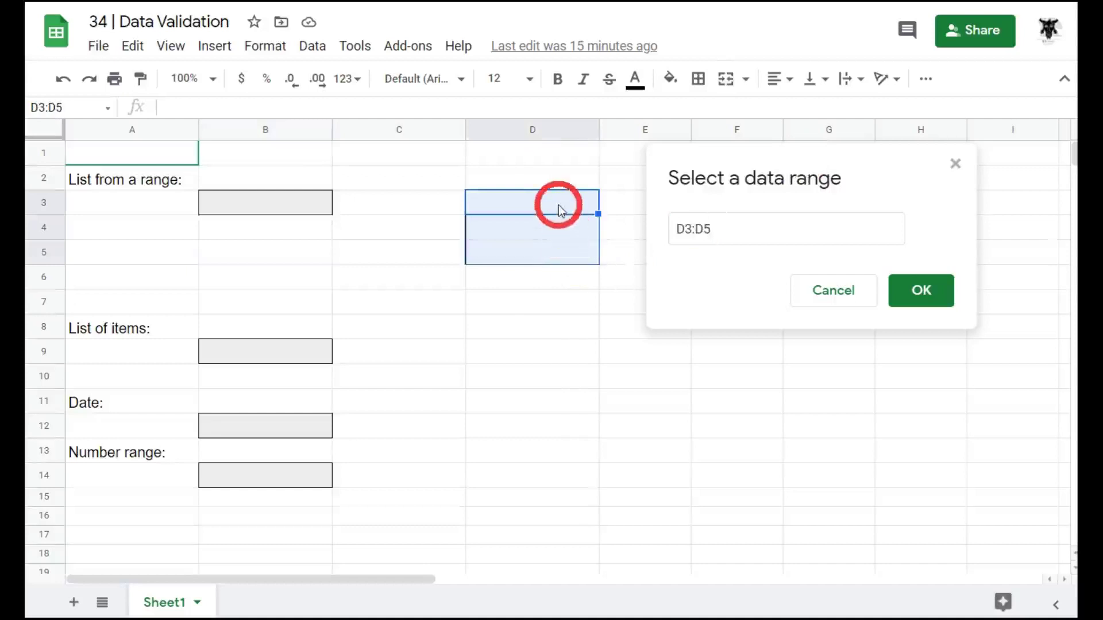
- Enter Cat, Dog and Goat into D3:D5 and confirm D3:D5 as the source range
{"action": "left_click", "coordinate": [562, 210]}
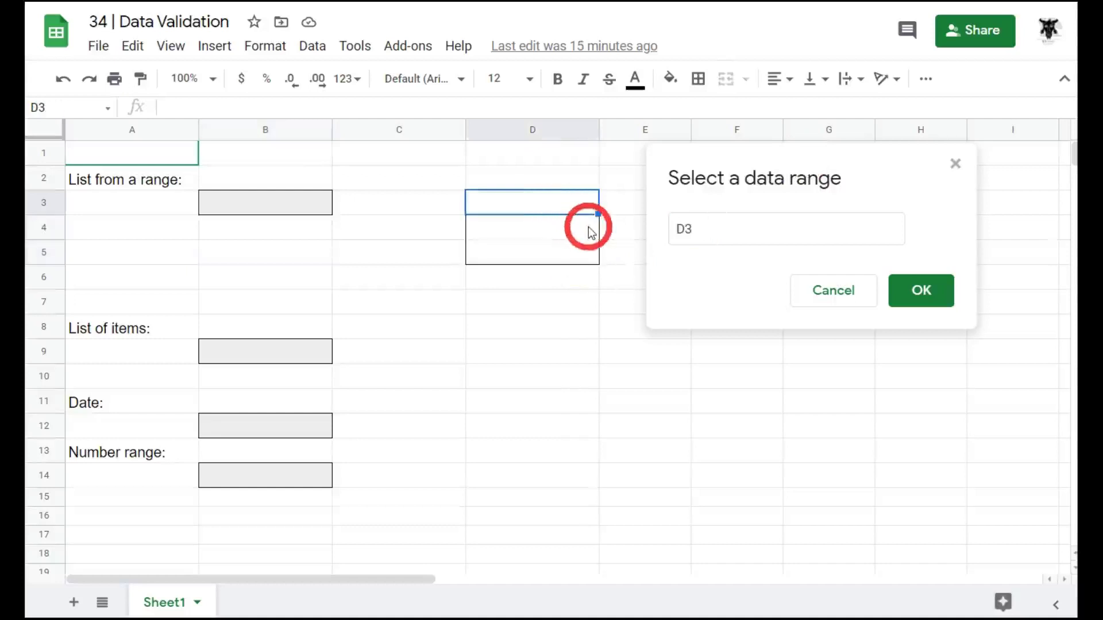
{"action": "type", "text": "Cat"}
{"action": "key", "text": "Return"}
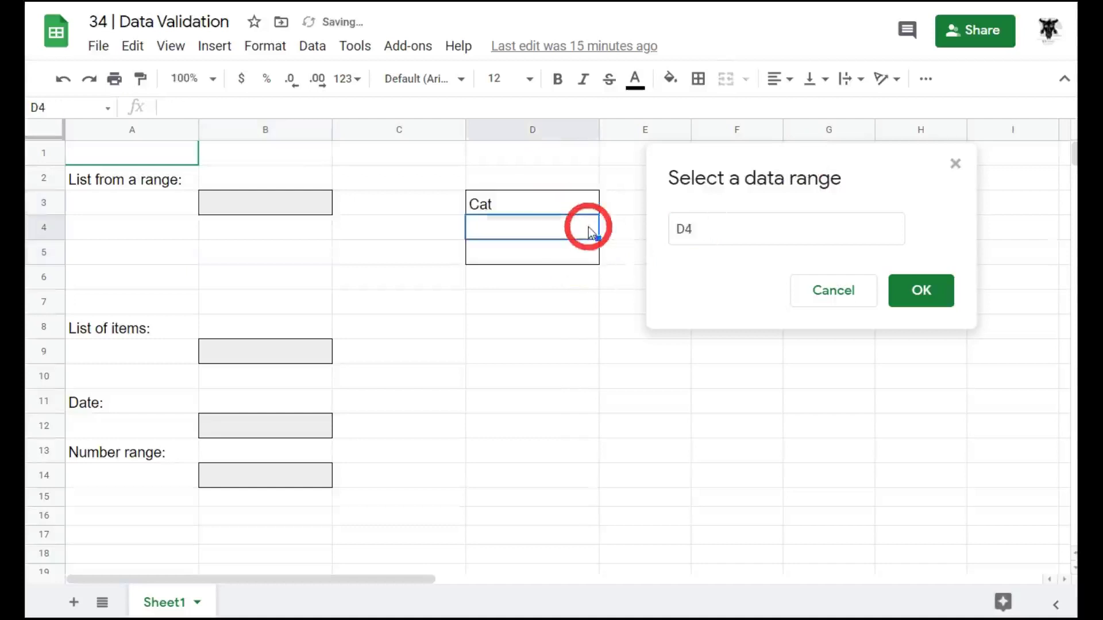
{"action": "type", "text": "Dog"}
{"action": "key", "text": "Return"}
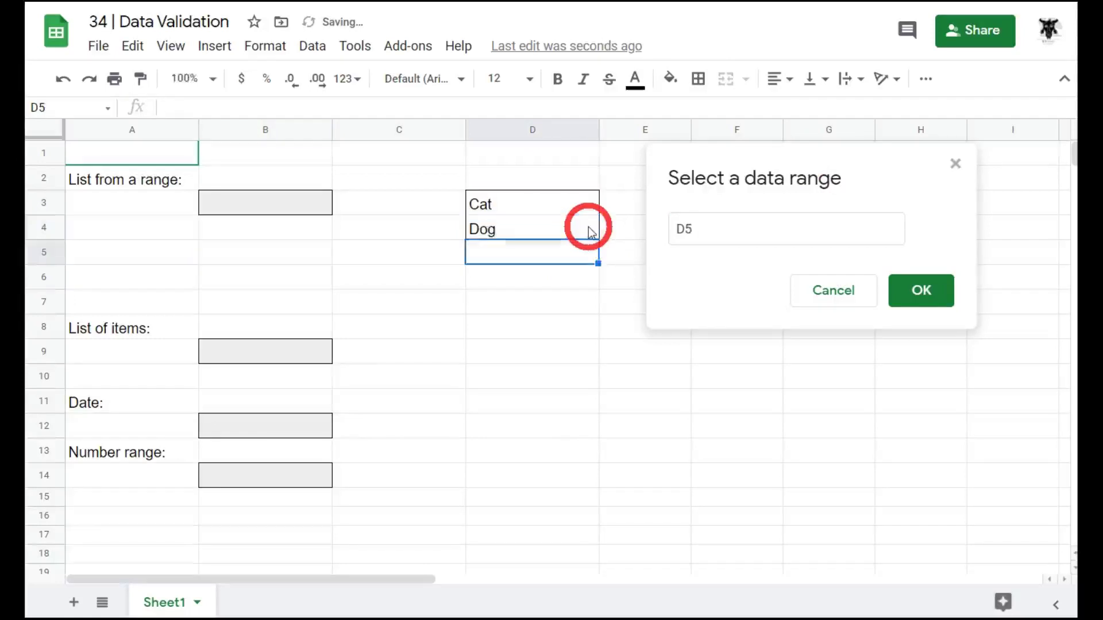
{"action": "type", "text": "Goat"}
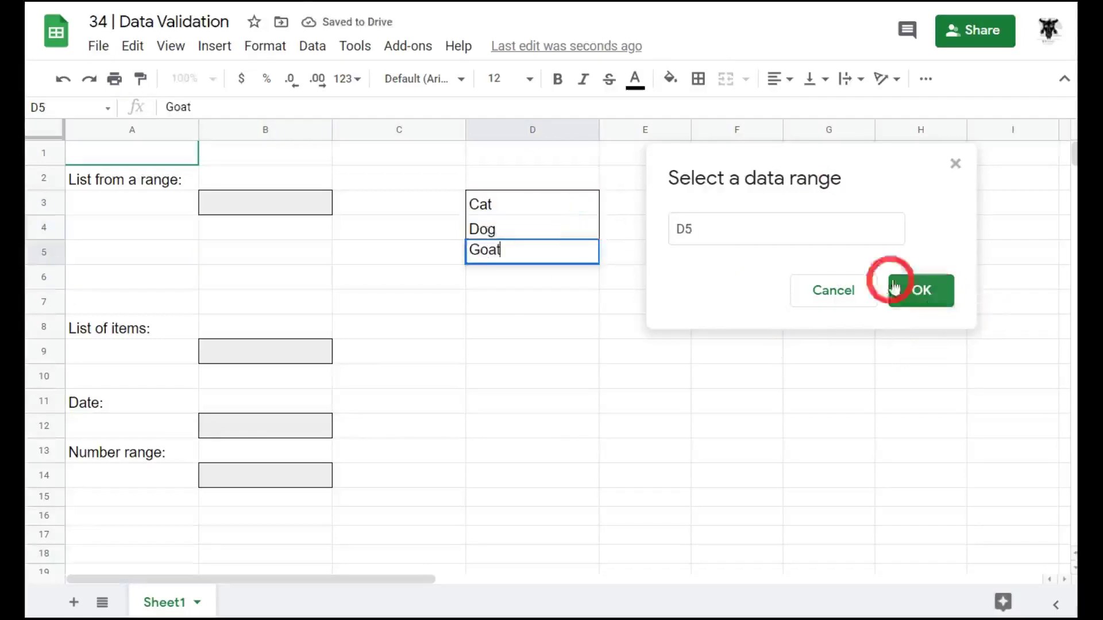
{"action": "left_click_drag", "start_coordinate": [554, 198], "coordinate": [545, 255]}
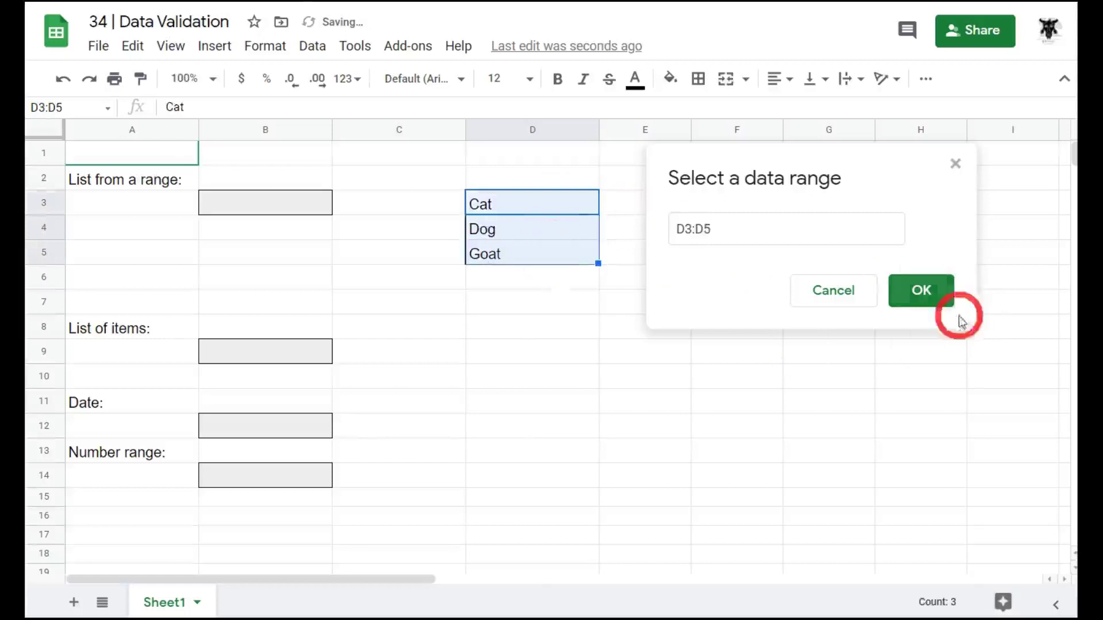
{"action": "left_click", "coordinate": [920, 293]}
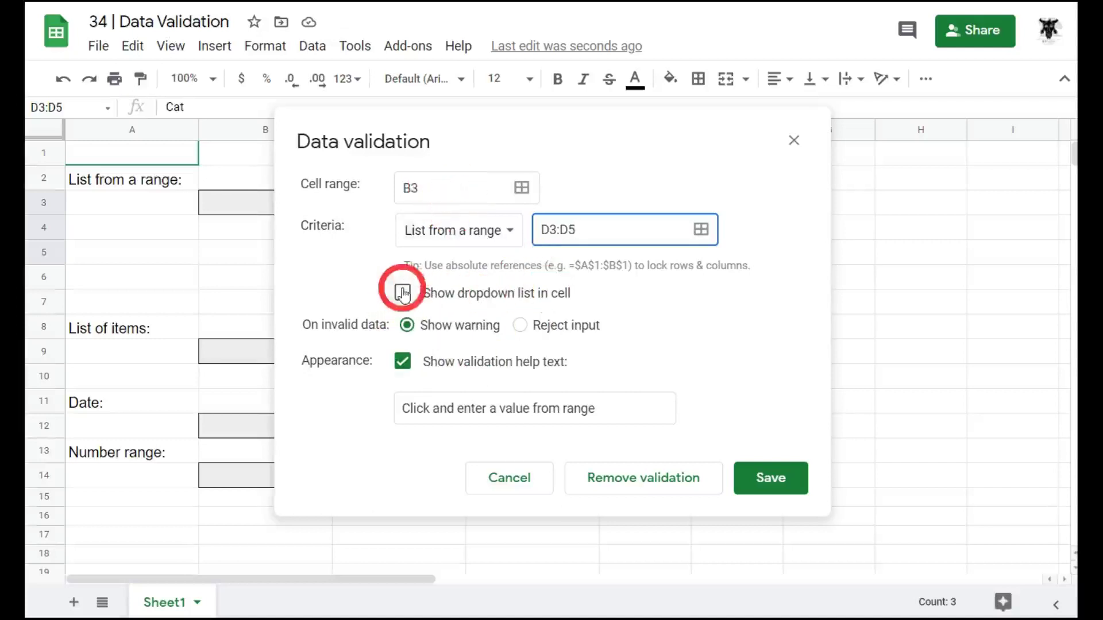
- Re-enable Show dropdown list in cell and save the B3 rule sourcing D3:D5
{"action": "left_click", "coordinate": [408, 296]}
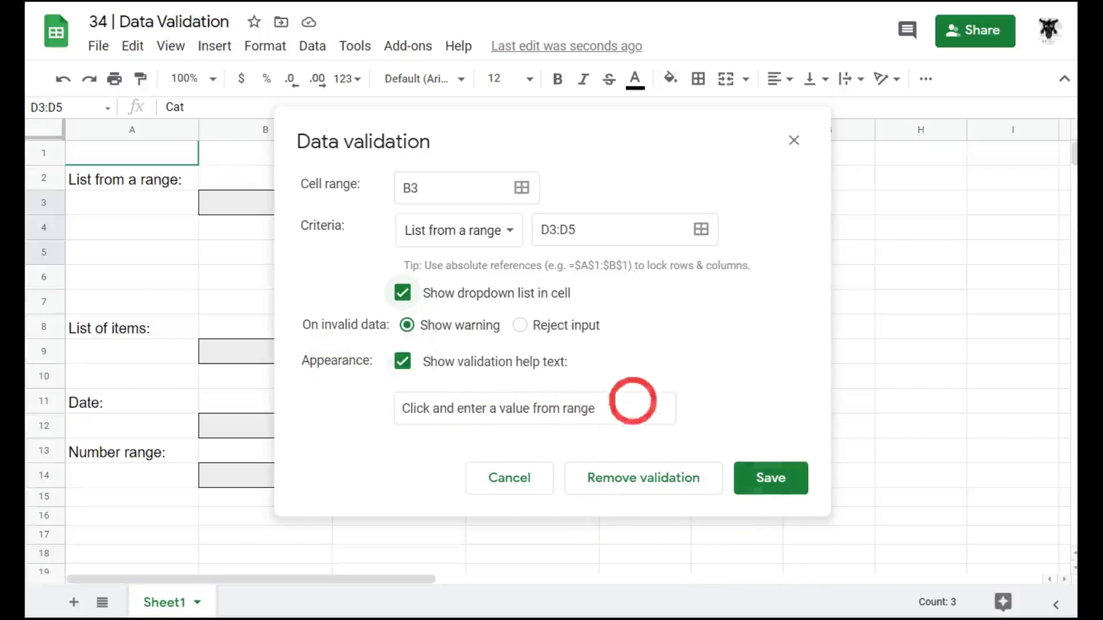
{"action": "left_click", "coordinate": [772, 483]}
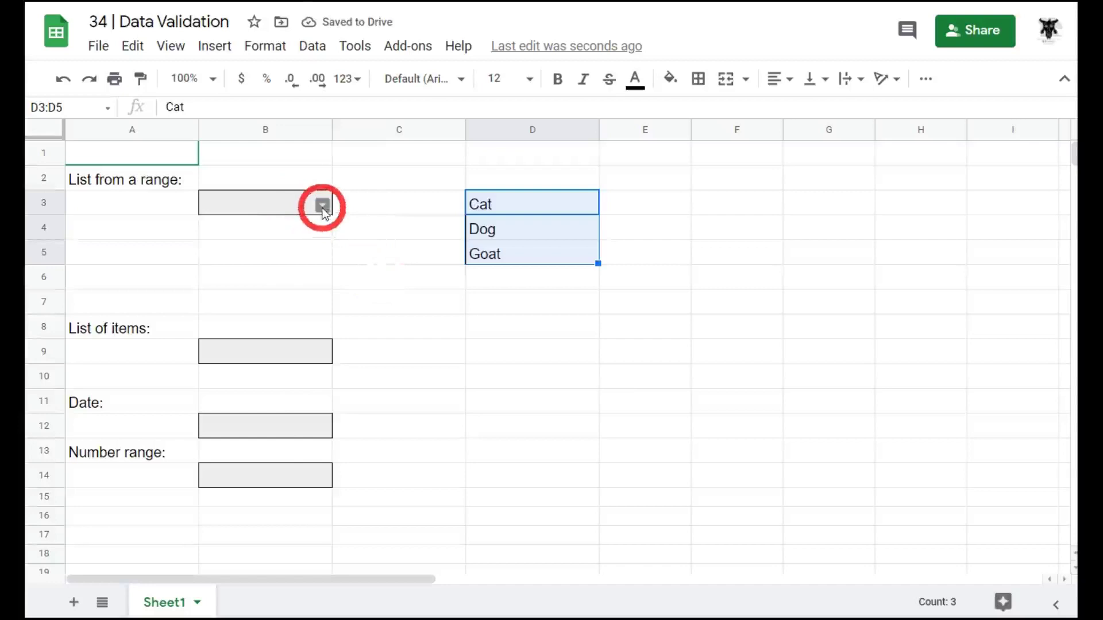
- Pick Cat, then Dog, then Goat from B3's dropdown
{"action": "left_click", "coordinate": [322, 206]}
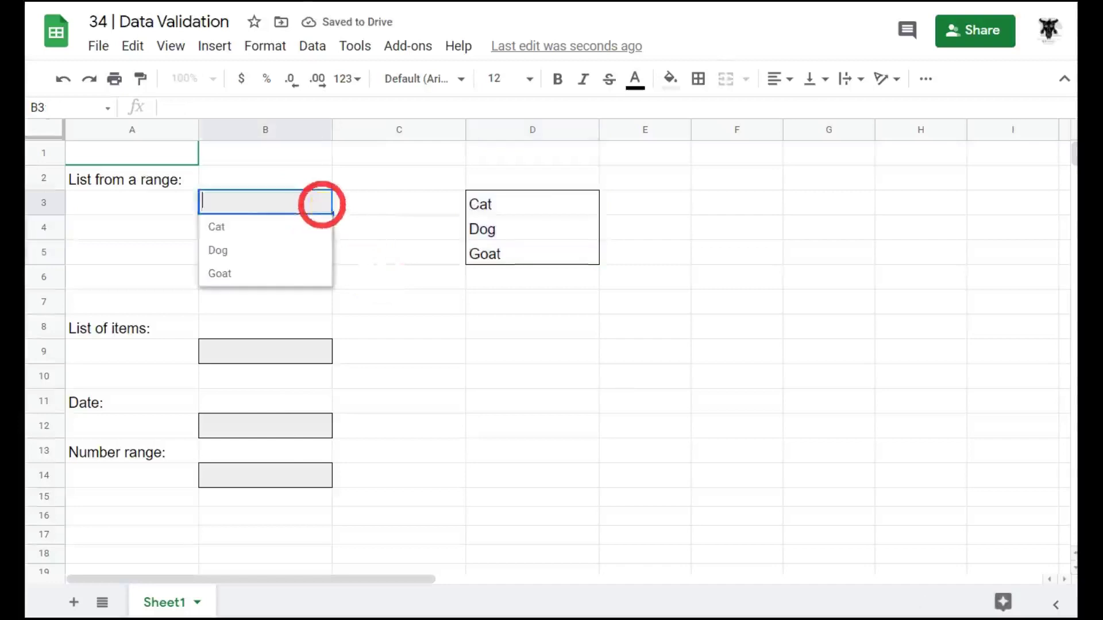
{"action": "left_click", "coordinate": [265, 228]}
{"action": "left_click", "coordinate": [322, 205]}
{"action": "left_click", "coordinate": [276, 252]}
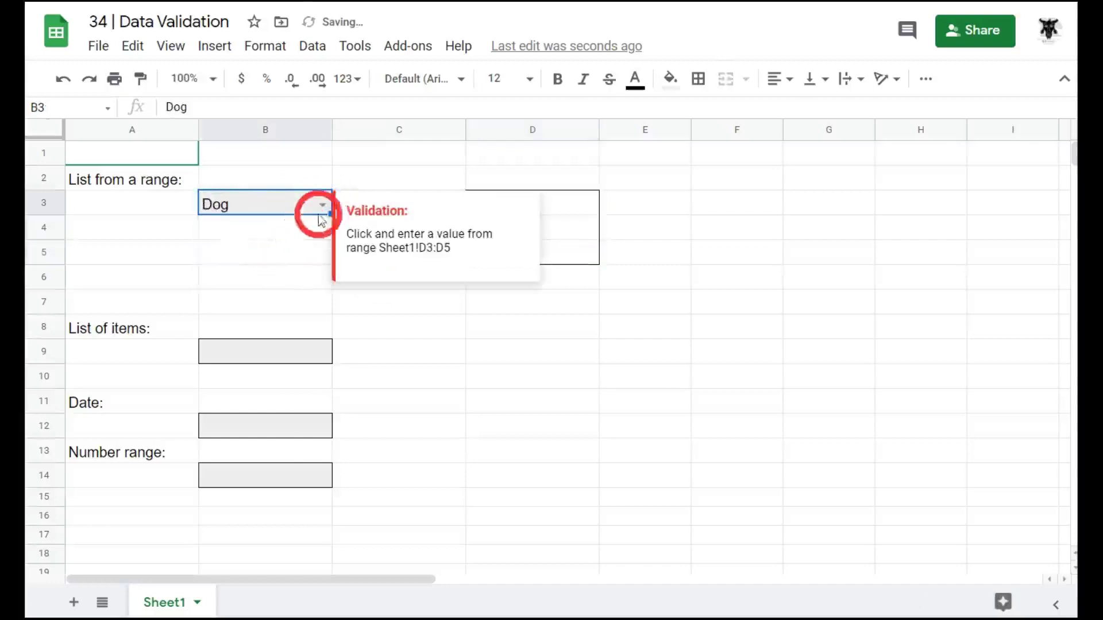
{"action": "left_click", "coordinate": [318, 208]}
{"action": "left_click", "coordinate": [253, 273]}
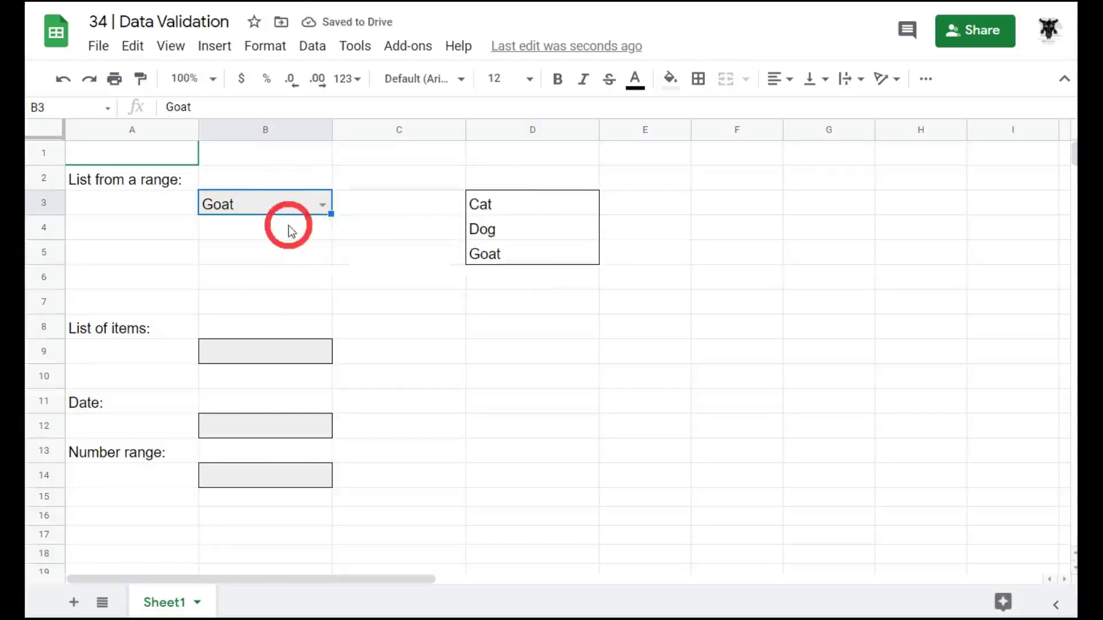
- Type Goat, Dog and Cat into B3 in turn
{"action": "type", "text": "Goat"}
{"action": "key", "text": "Return"}
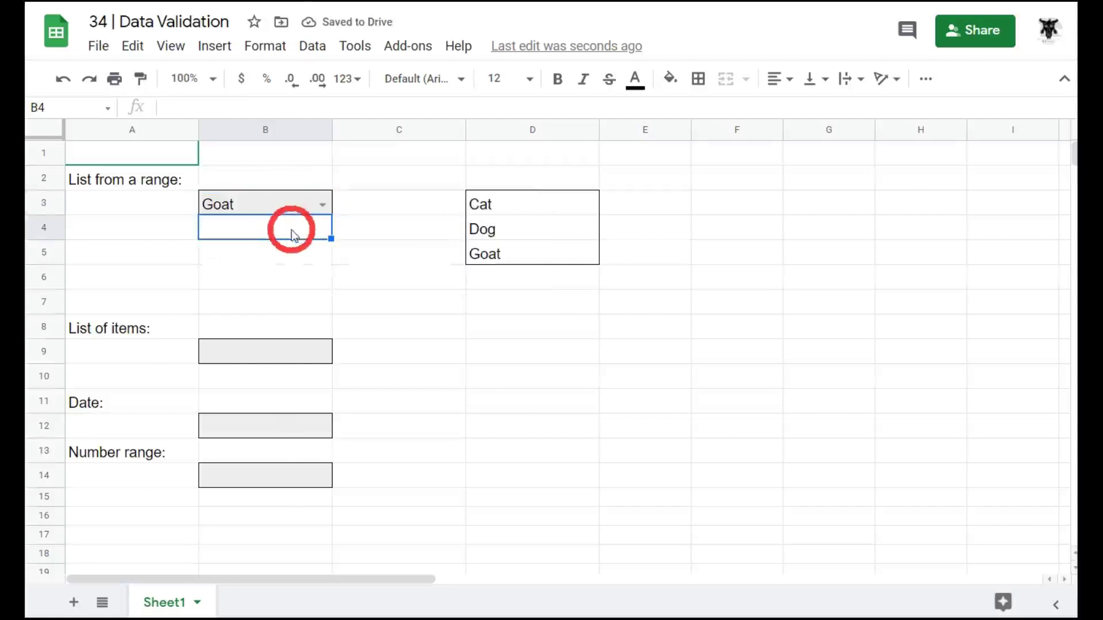
{"action": "left_click", "coordinate": [286, 217]}
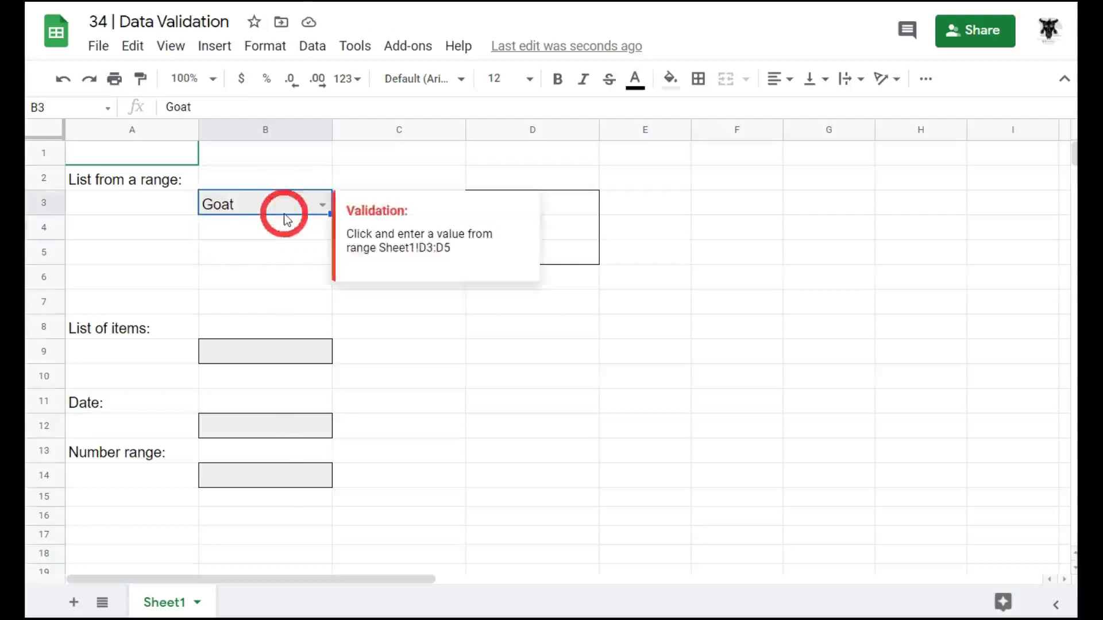
{"action": "type", "text": "do"}
{"action": "key", "text": "BackSpace"}
{"action": "key", "text": "BackSpace"}
{"action": "type", "text": "Dog"}
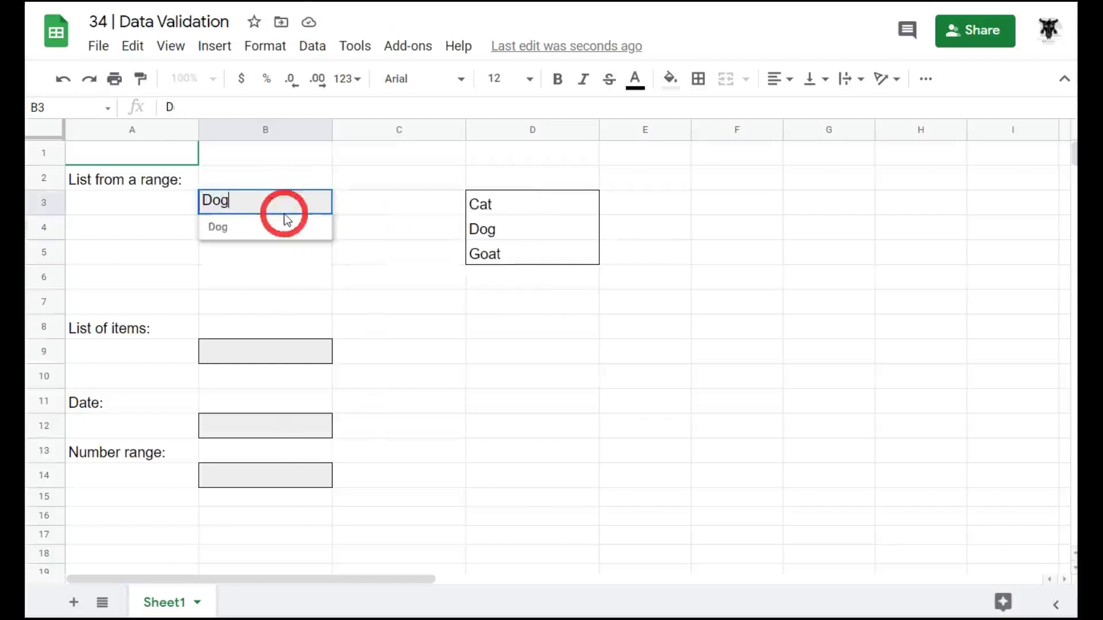
{"action": "key", "text": "Return"}
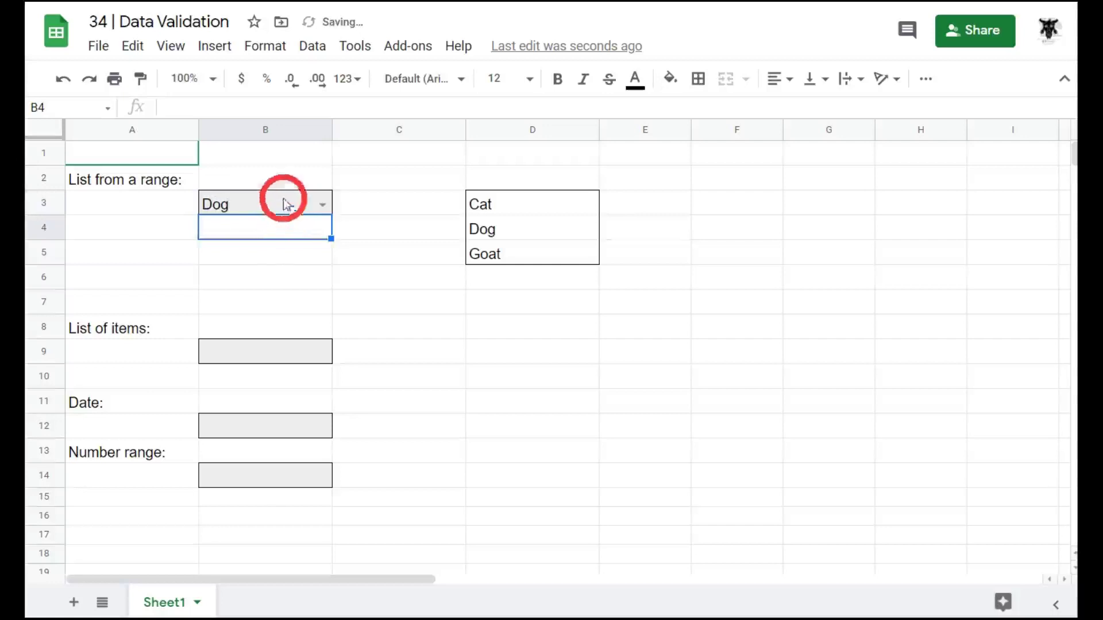
{"action": "left_click", "coordinate": [280, 207]}
{"action": "type", "text": "Cat"}
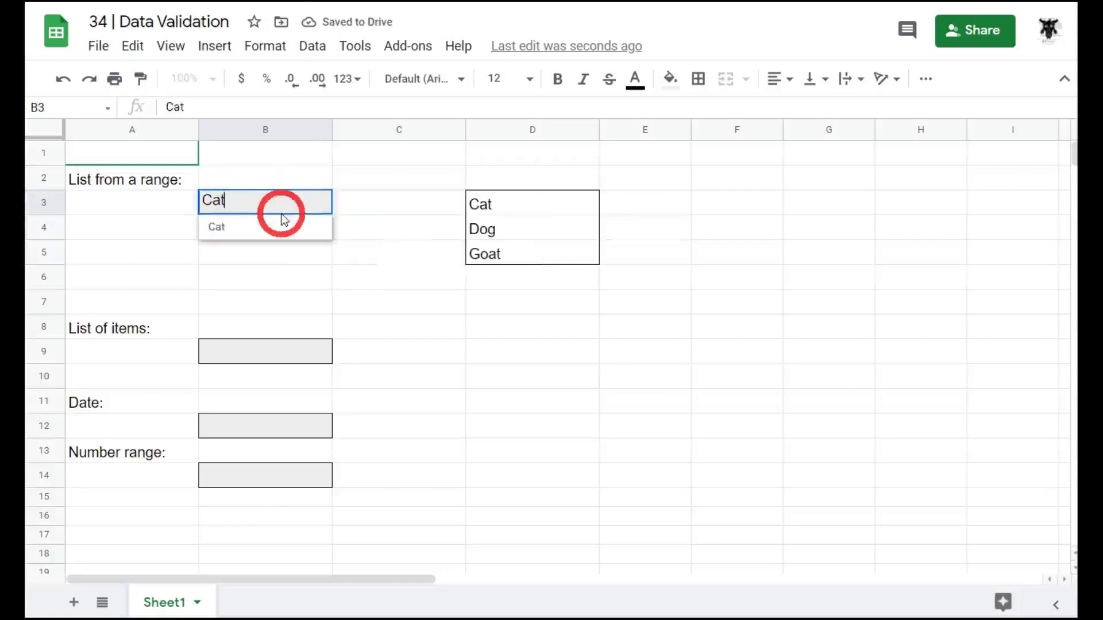
{"action": "key", "text": "Return"}
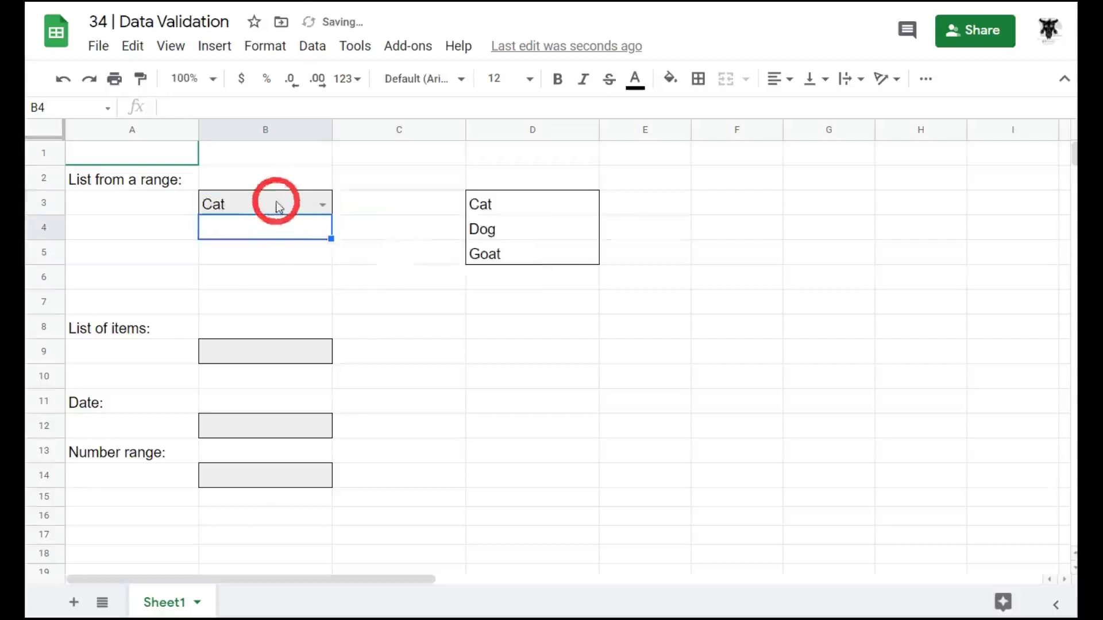
- Enter 1 in B3 and inspect its invalid-data warning, then bring up B3's context menu
{"action": "left_click", "coordinate": [275, 206]}
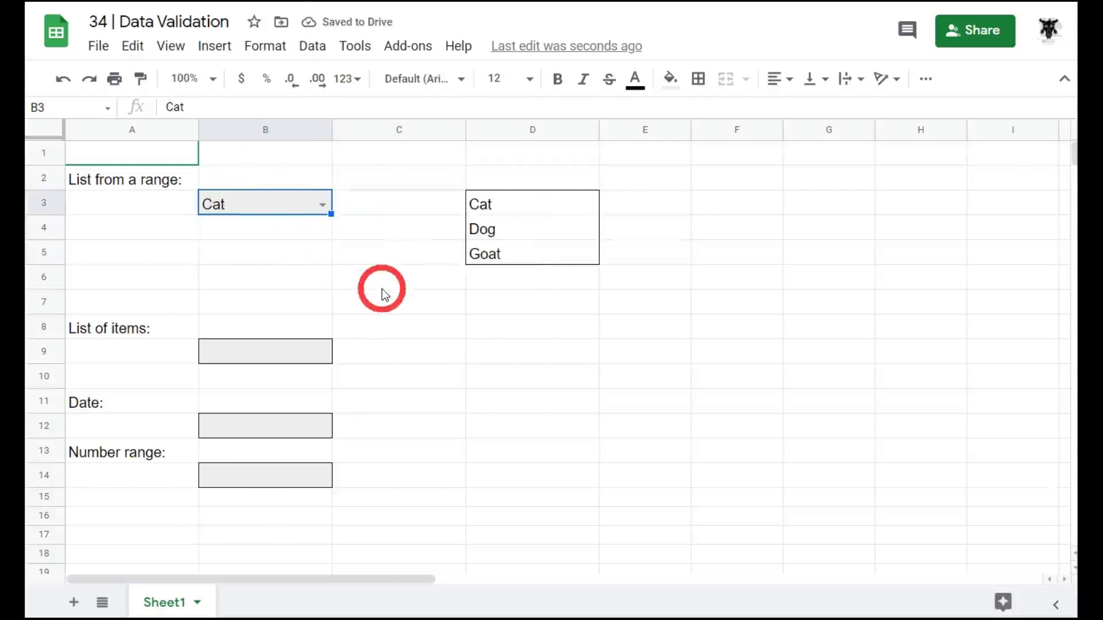
{"action": "type", "text": "1"}
{"action": "key", "text": "Return"}
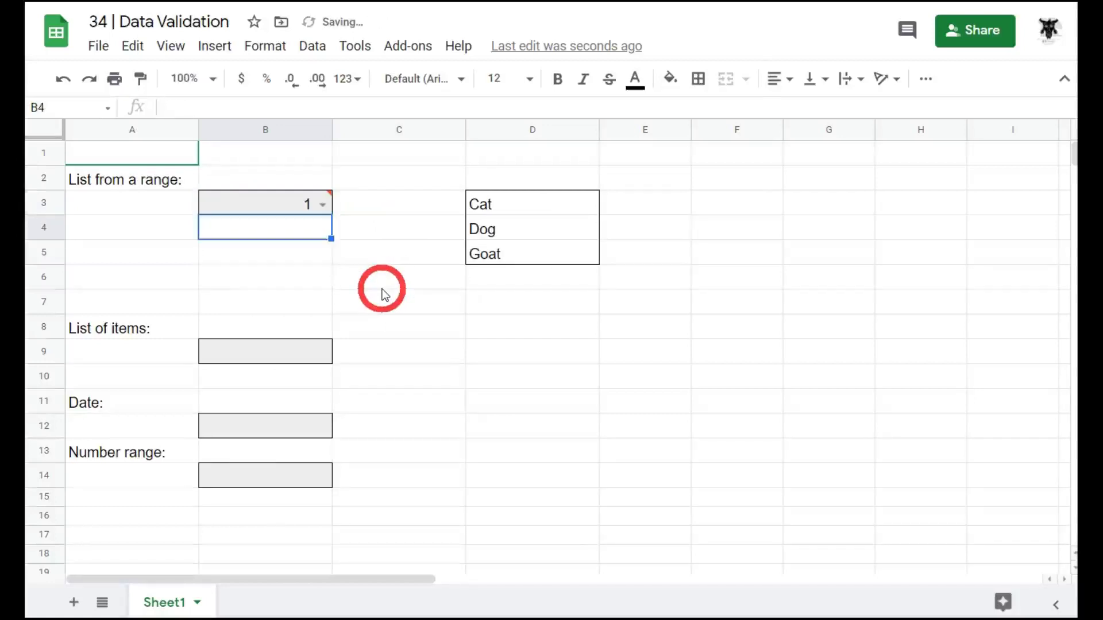
{"action": "mouse_move", "coordinate": [329, 198]}
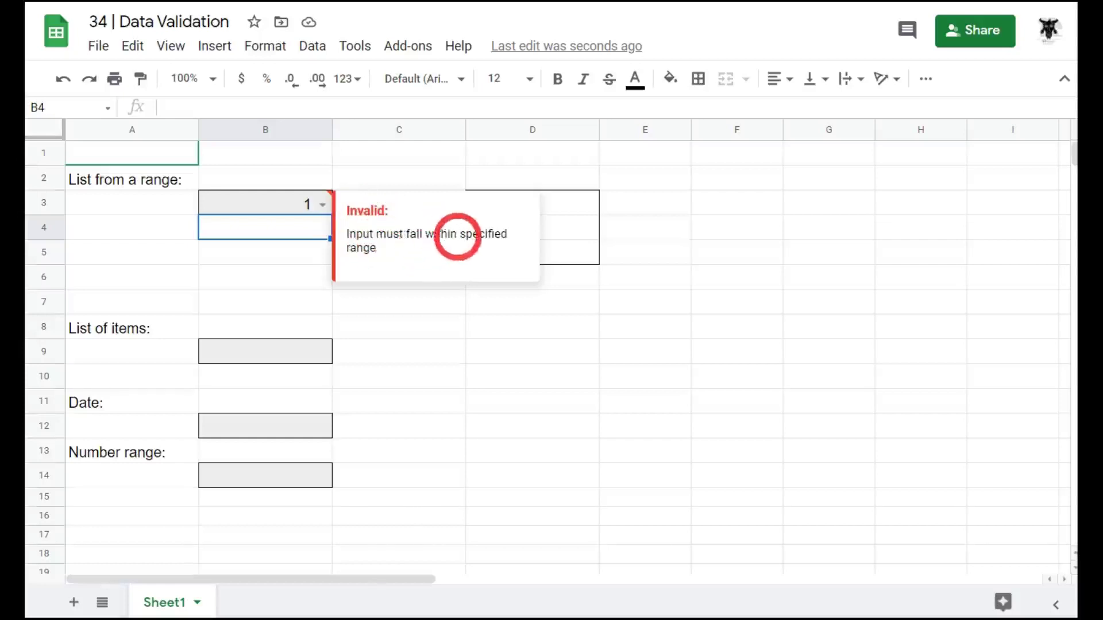
{"action": "left_click", "coordinate": [293, 206]}
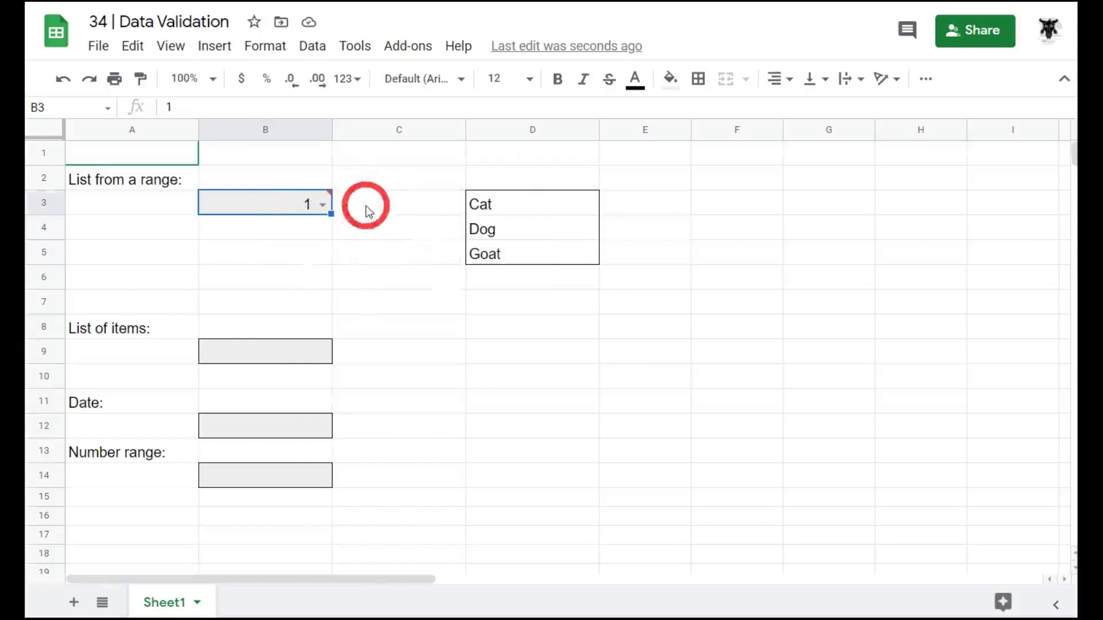
{"action": "mouse_move", "coordinate": [282, 206]}
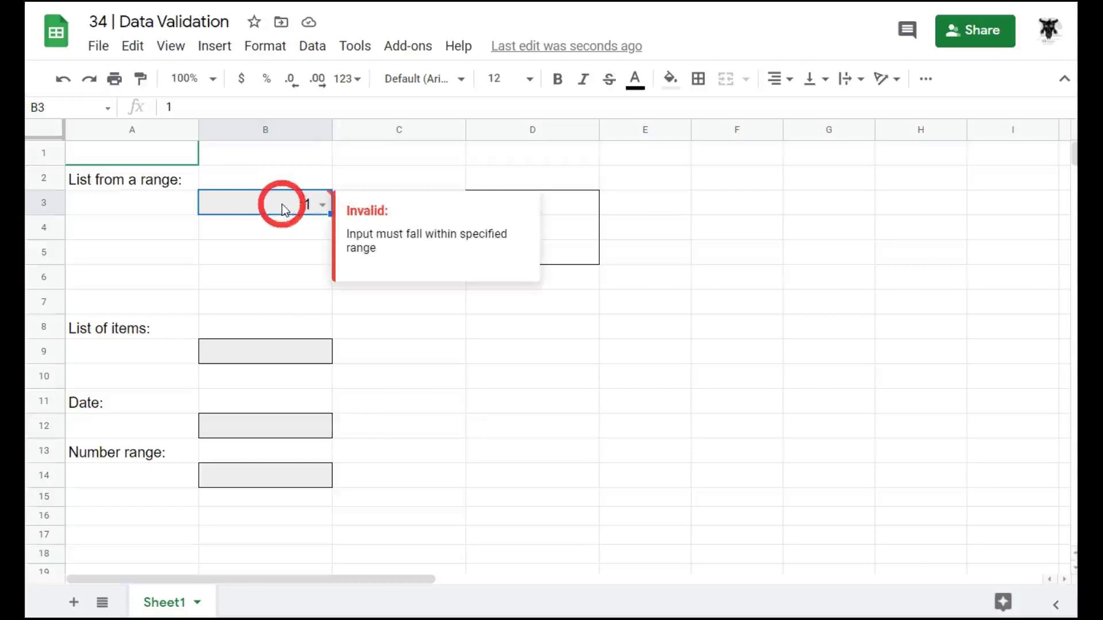
{"action": "left_click", "coordinate": [274, 256]}
{"action": "left_click", "coordinate": [286, 203]}
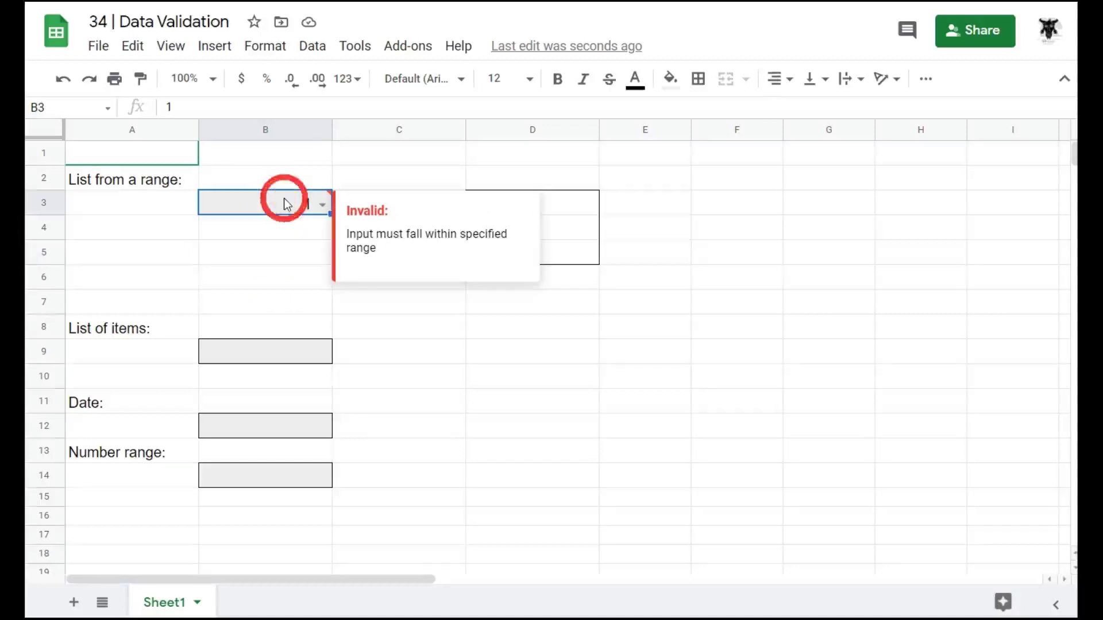
{"action": "right_click", "coordinate": [283, 203]}
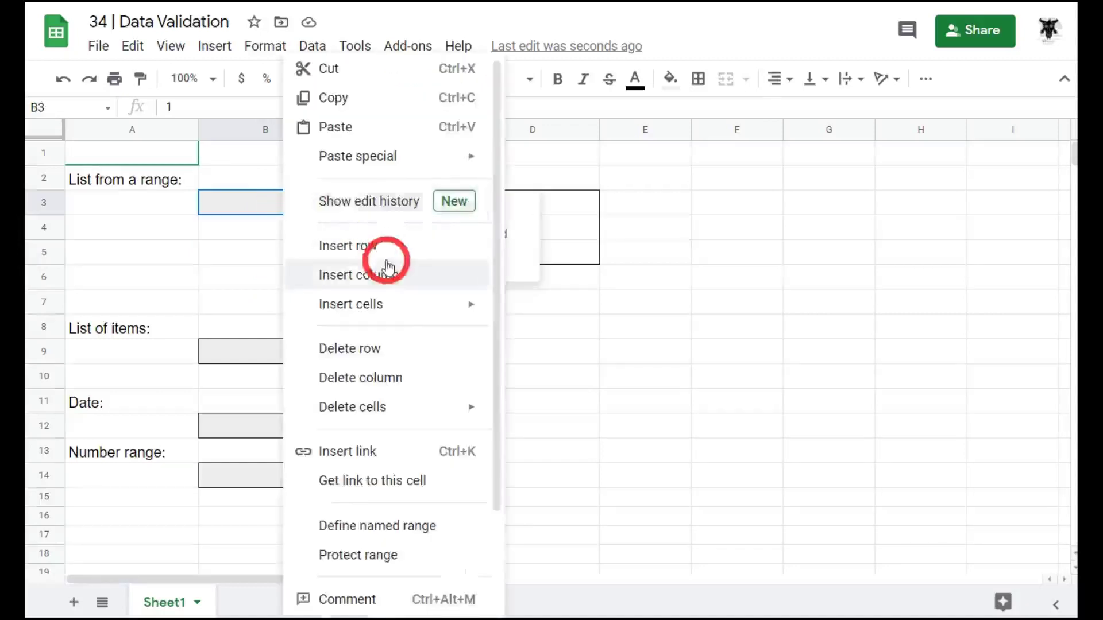
- Open B3's Data validation, switch On invalid data to Reject input, and save
{"action": "scroll", "coordinate": [398, 386], "scroll_direction": "down", "scroll_amount": 3}
{"action": "left_click", "coordinate": [412, 602]}
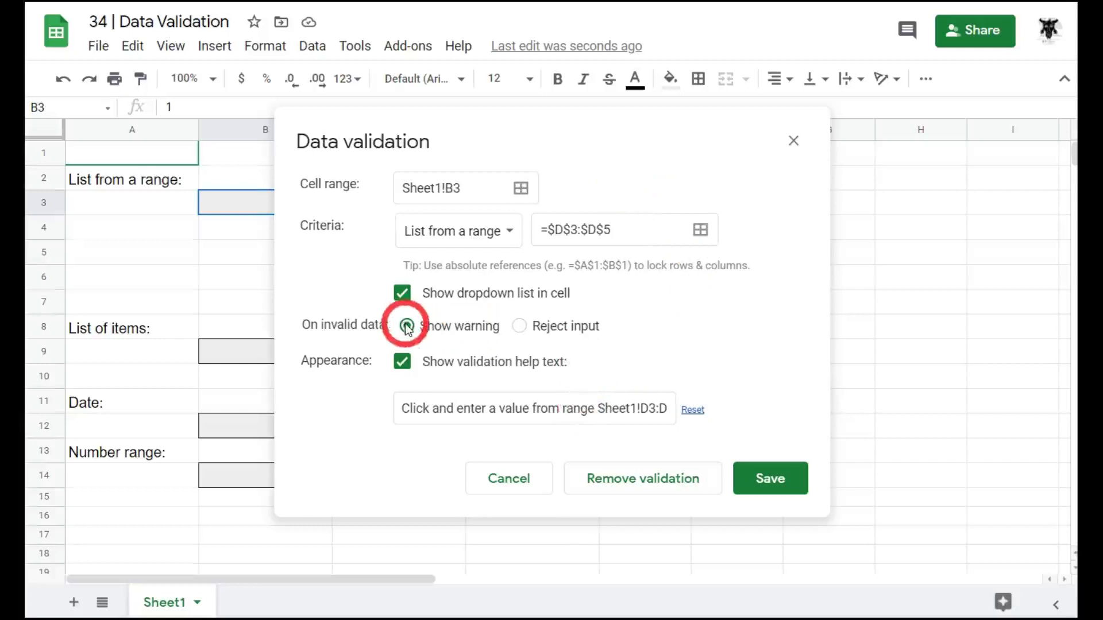
{"action": "left_click", "coordinate": [520, 327]}
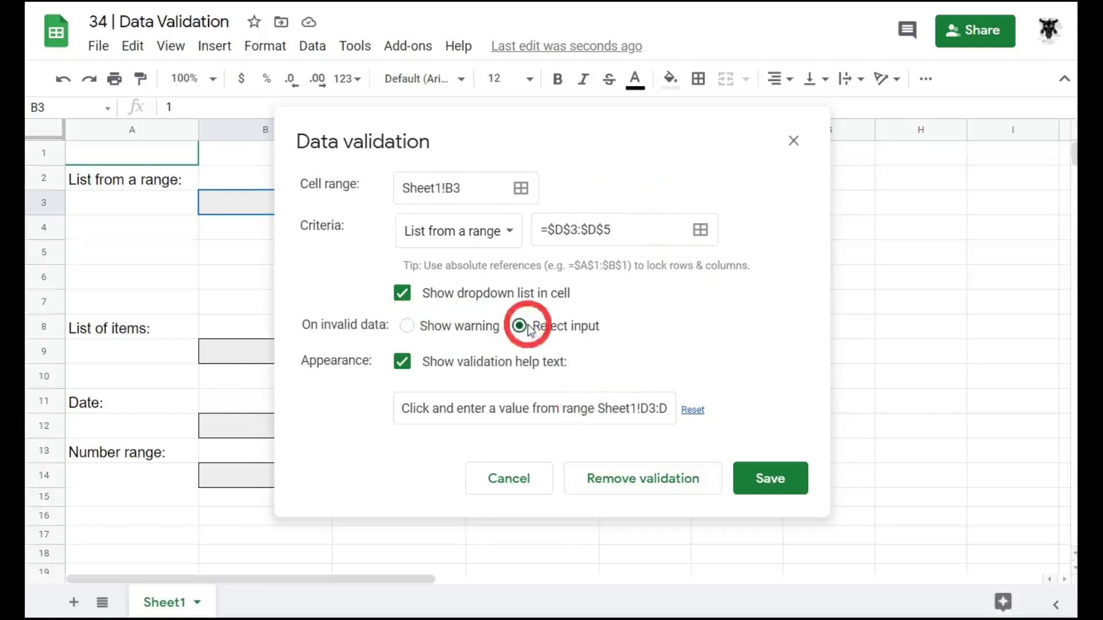
{"action": "left_click", "coordinate": [779, 478]}
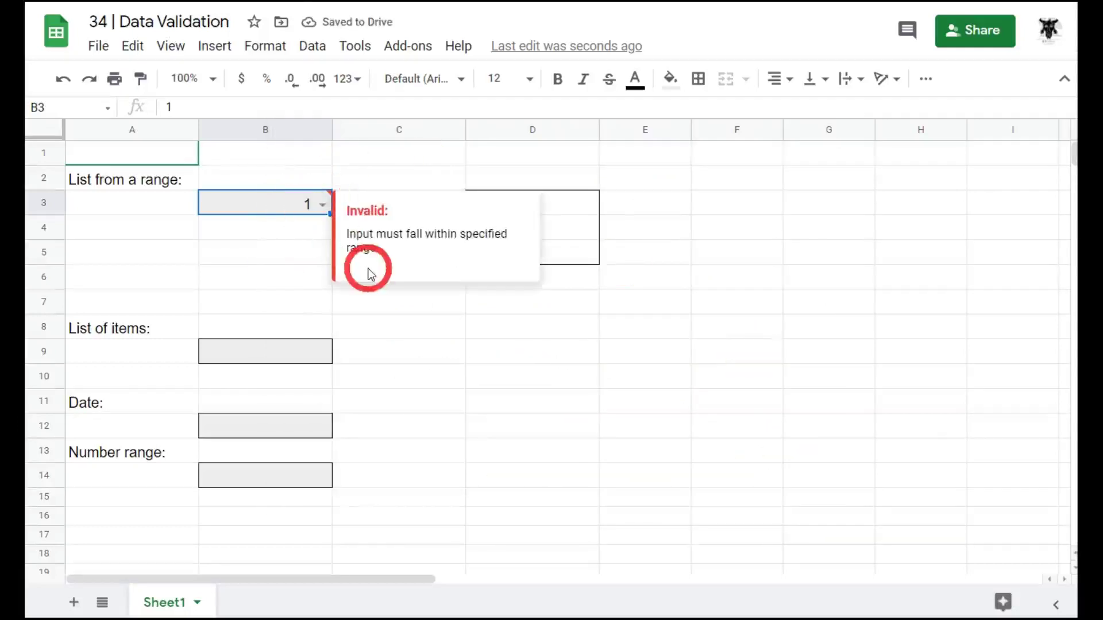
- Enter Goat in B3, see Cheese rejected and dismiss the message, then select B9
{"action": "type", "text": "Goat"}
{"action": "key", "text": "Return"}
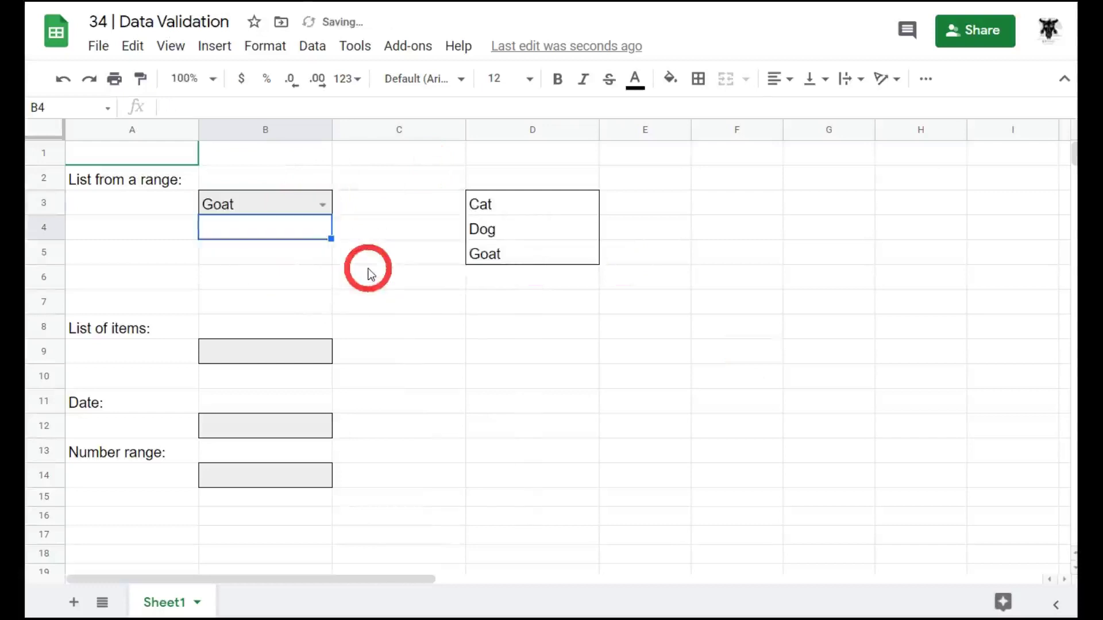
{"action": "left_click", "coordinate": [256, 209]}
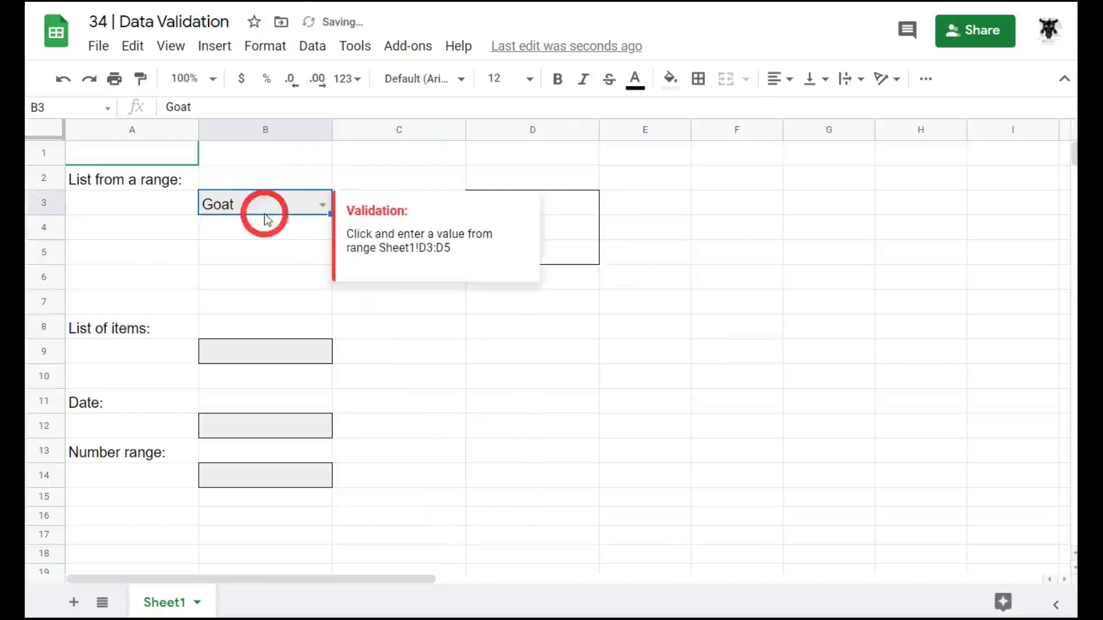
{"action": "type", "text": "Chees"}
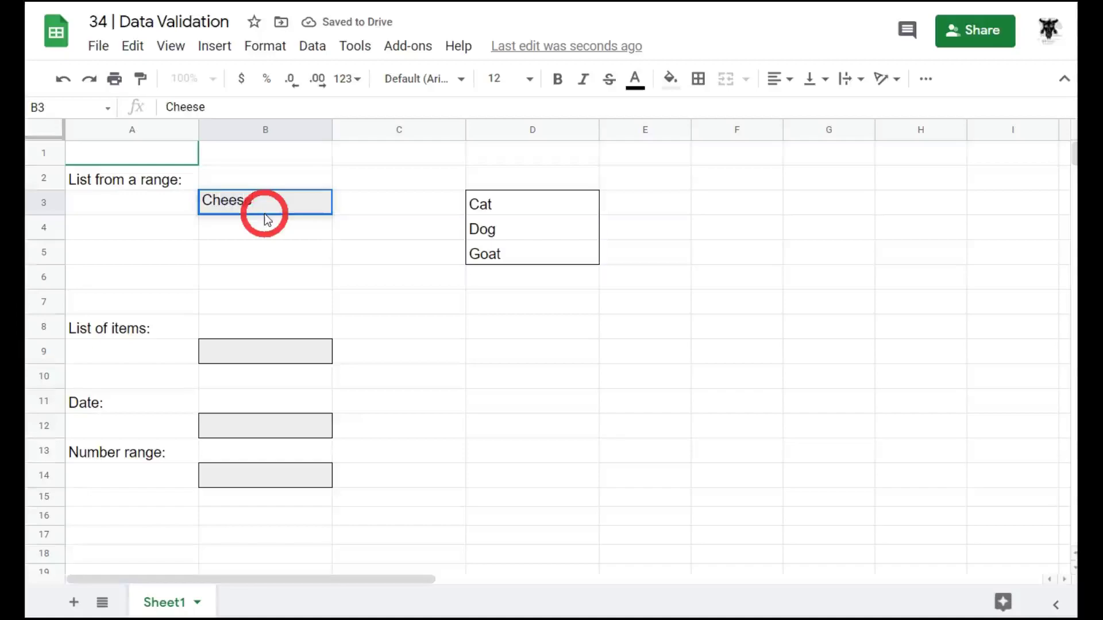
{"action": "type", "text": "e"}
{"action": "key", "text": "Return"}
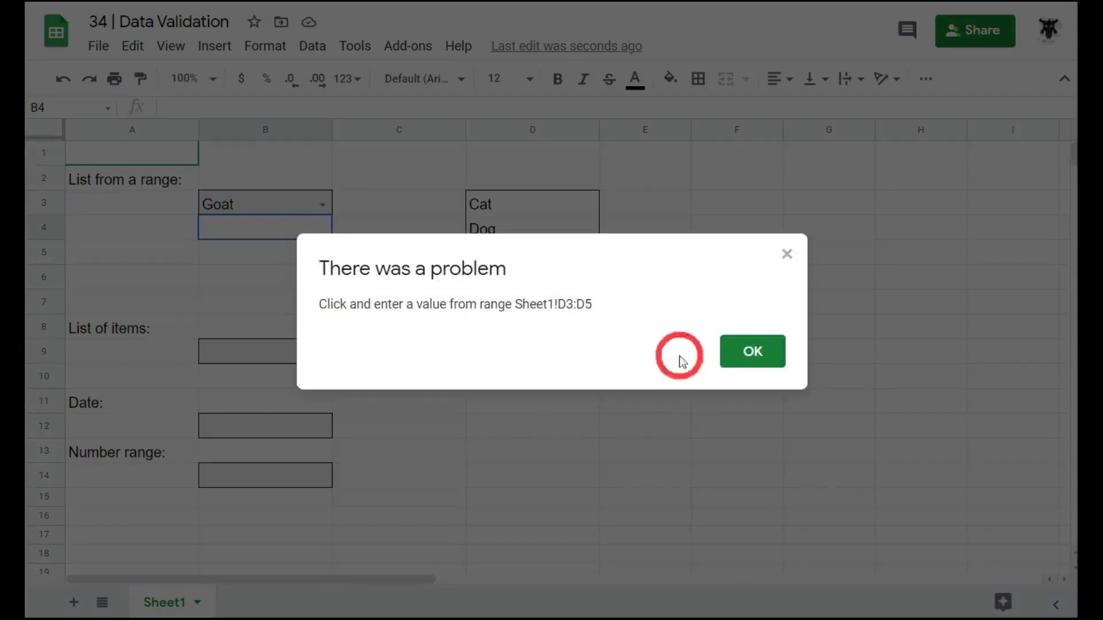
{"action": "left_click", "coordinate": [748, 349]}
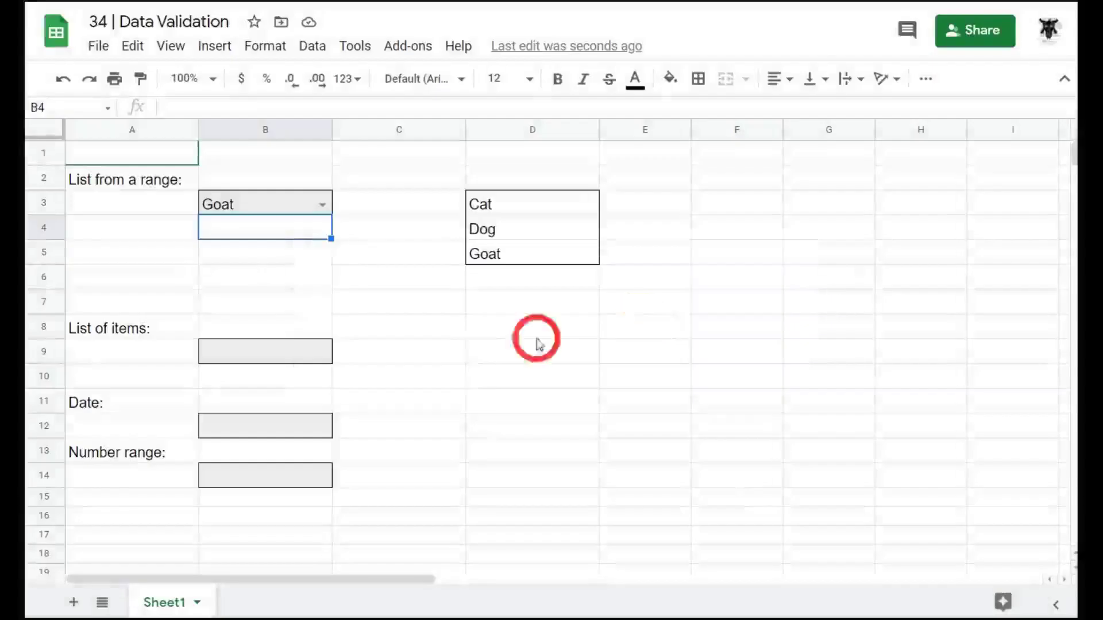
{"action": "left_click", "coordinate": [397, 309]}
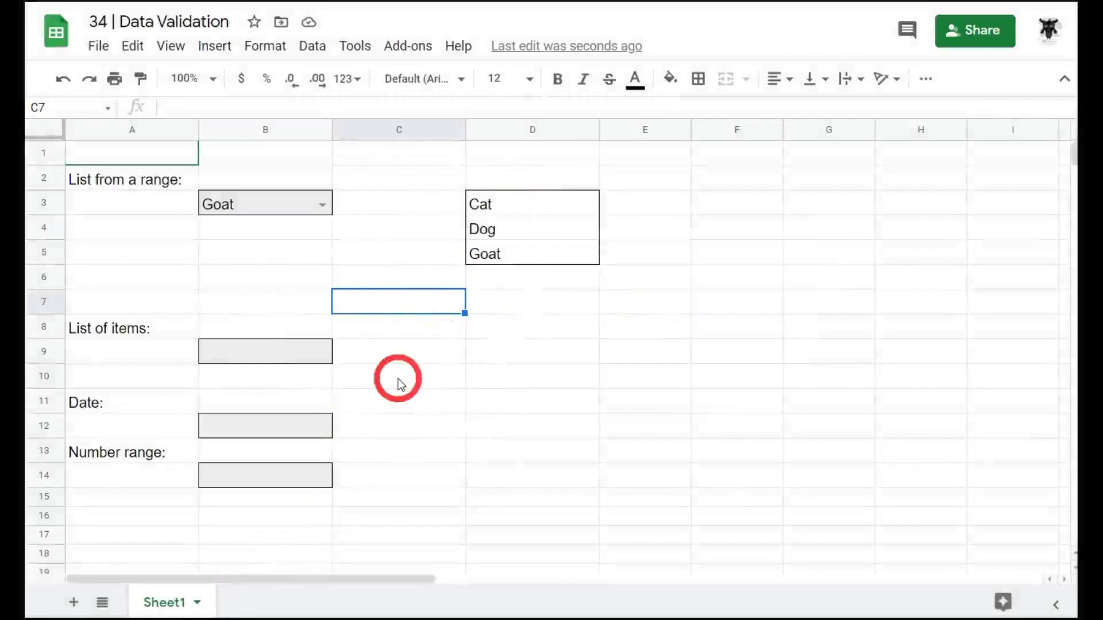
{"action": "left_click", "coordinate": [282, 357]}
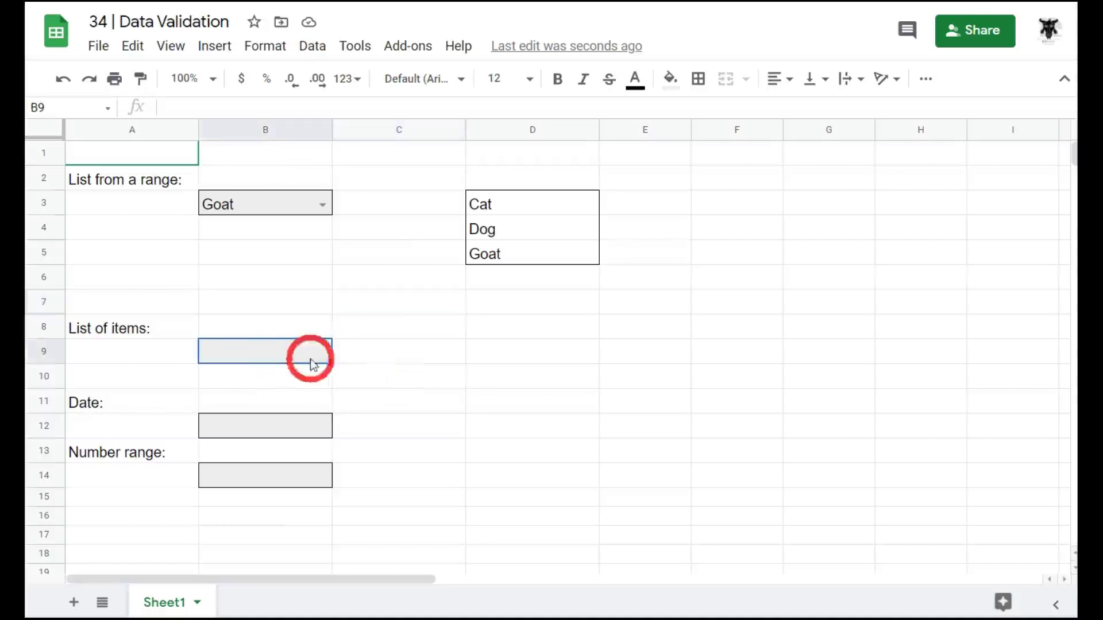
- Give B9 a List of items rule (Cat, Dog, Goat) with Reject input and help text, and save
{"action": "right_click", "coordinate": [281, 353]}
{"action": "scroll", "coordinate": [379, 353], "scroll_direction": "down", "scroll_amount": 3}
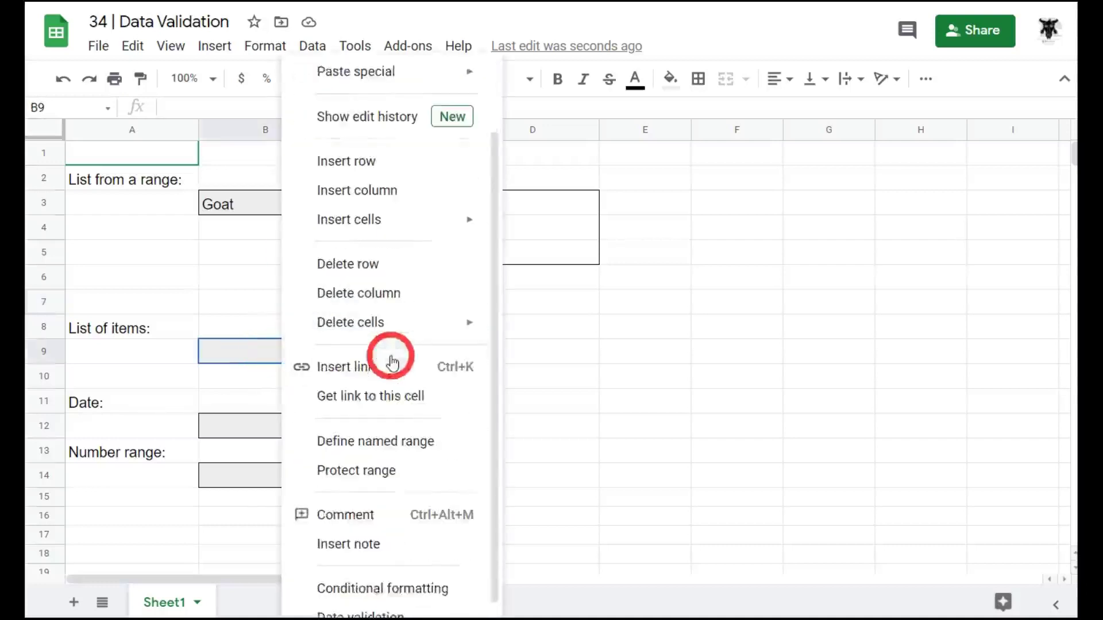
{"action": "left_click", "coordinate": [384, 598]}
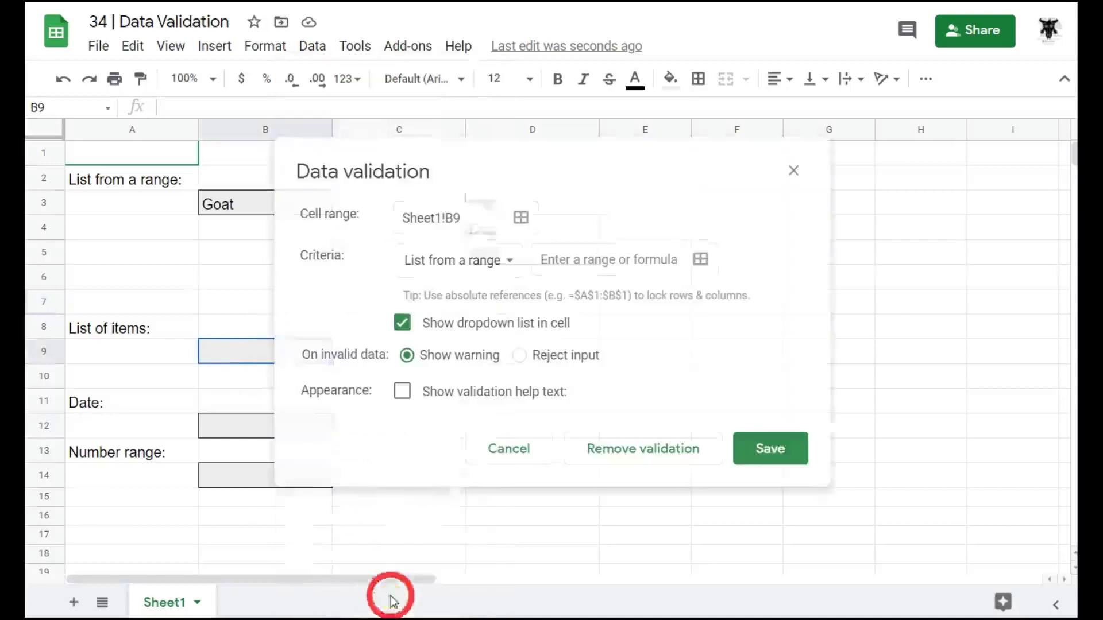
{"action": "left_click", "coordinate": [513, 270]}
{"action": "left_click", "coordinate": [505, 292]}
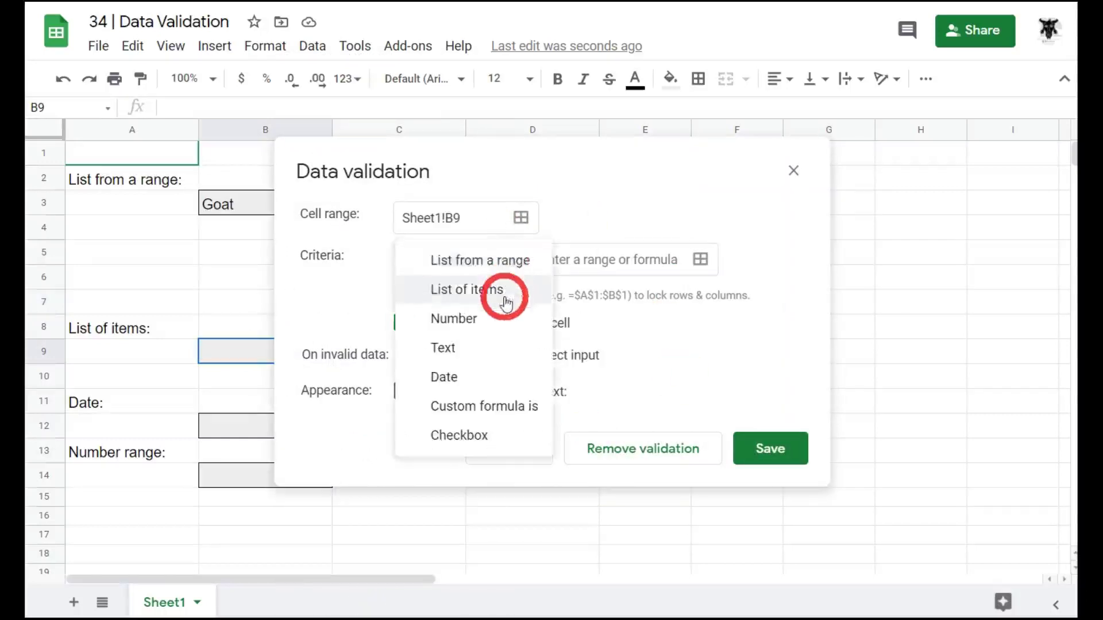
{"action": "left_click", "coordinate": [591, 258]}
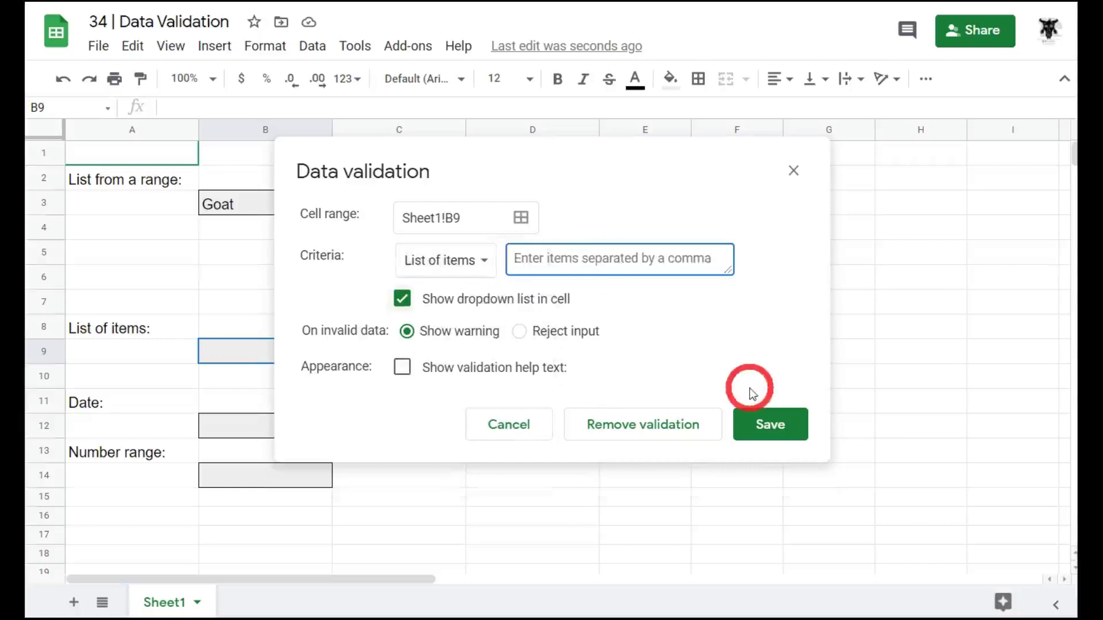
{"action": "type", "text": "Cat, Dog, Goat"}
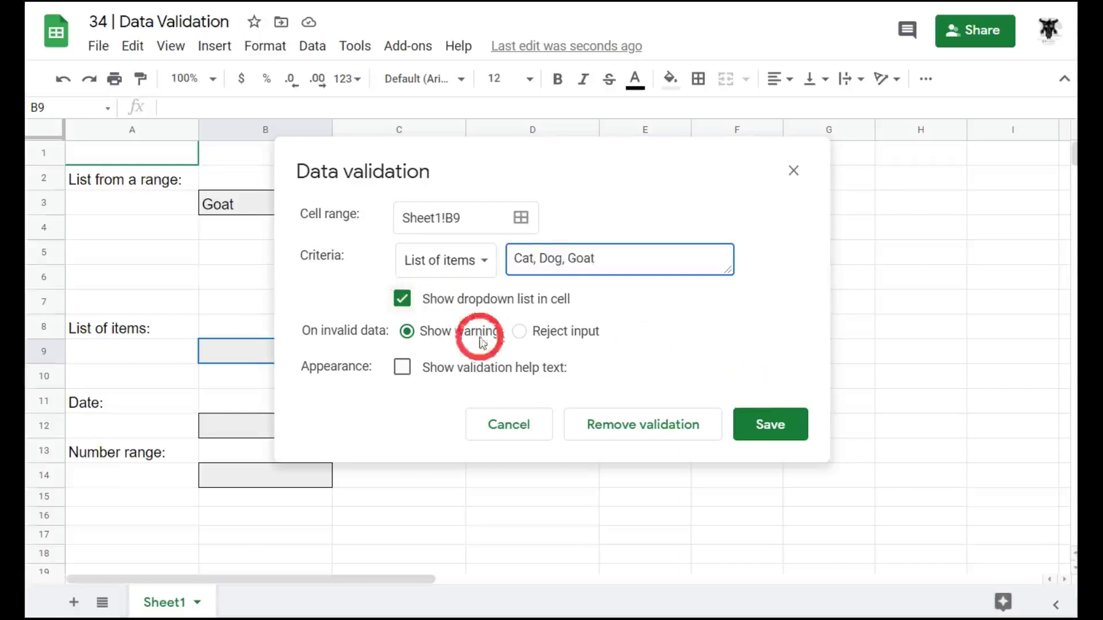
{"action": "left_click", "coordinate": [519, 333]}
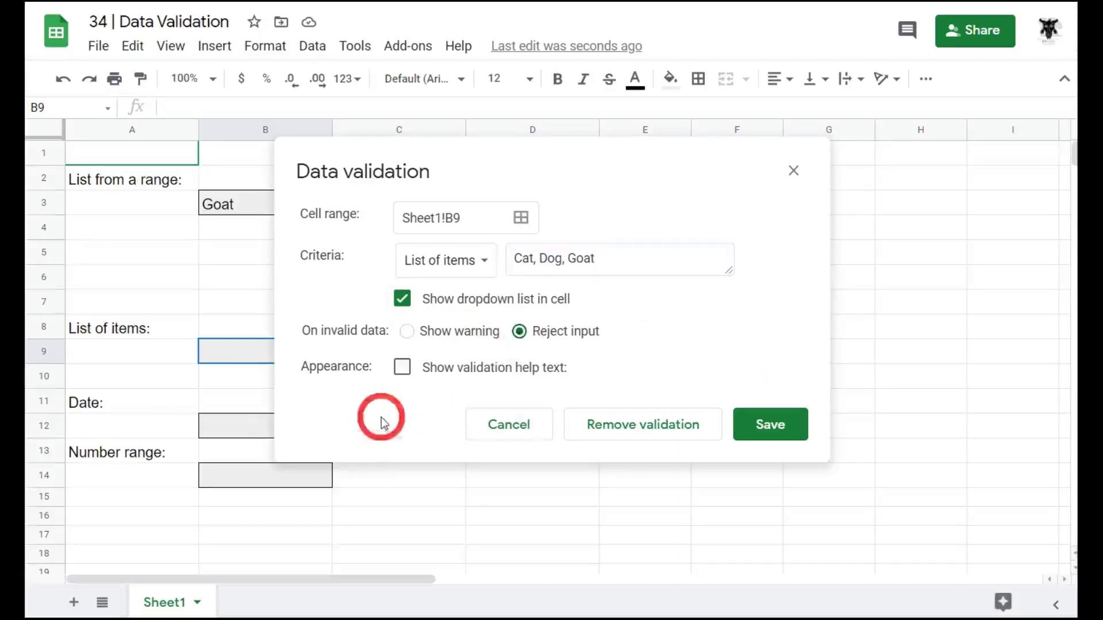
{"action": "left_click", "coordinate": [402, 369]}
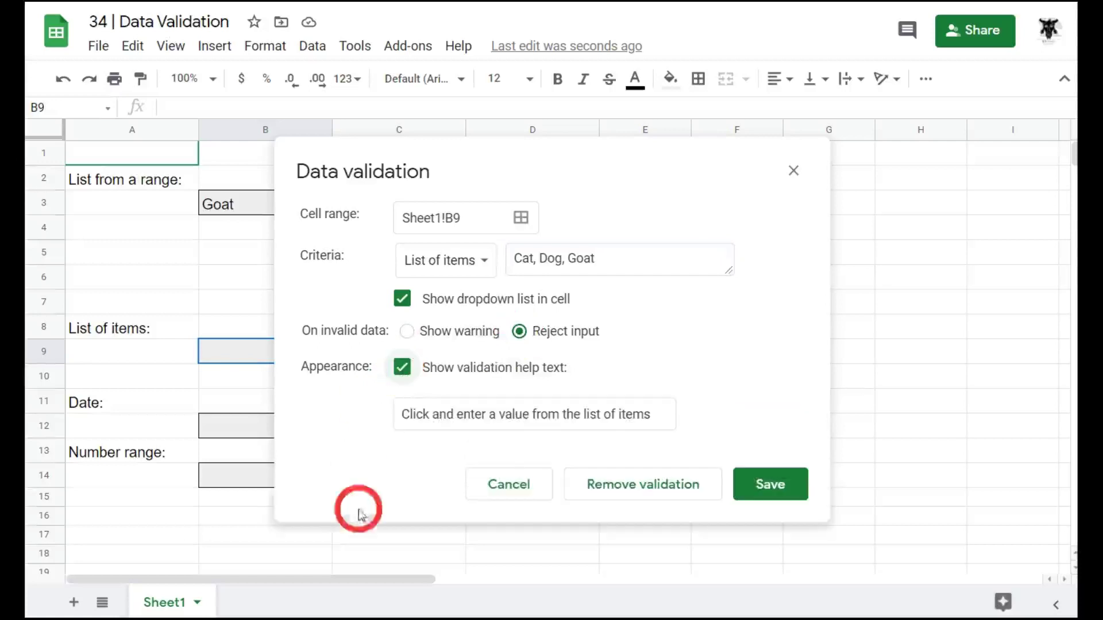
{"action": "left_click", "coordinate": [777, 482]}
- Pick Dog, then Goat from B9's dropdown and view its help text
{"action": "mouse_move", "coordinate": [320, 347]}
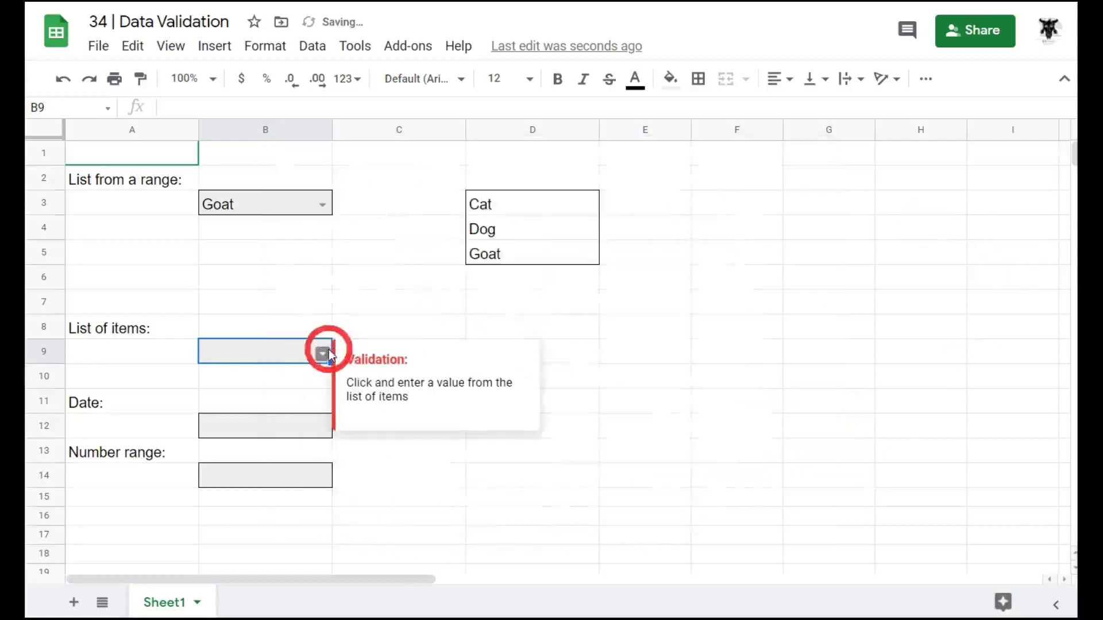
{"action": "left_click", "coordinate": [321, 355]}
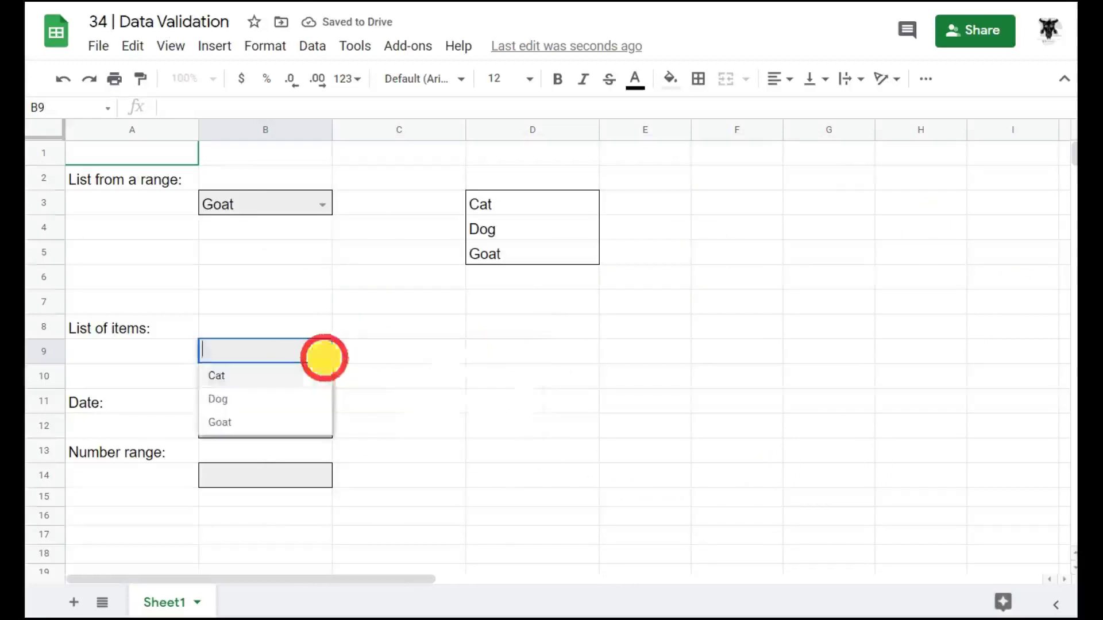
{"action": "left_click", "coordinate": [266, 400]}
{"action": "left_click", "coordinate": [321, 353]}
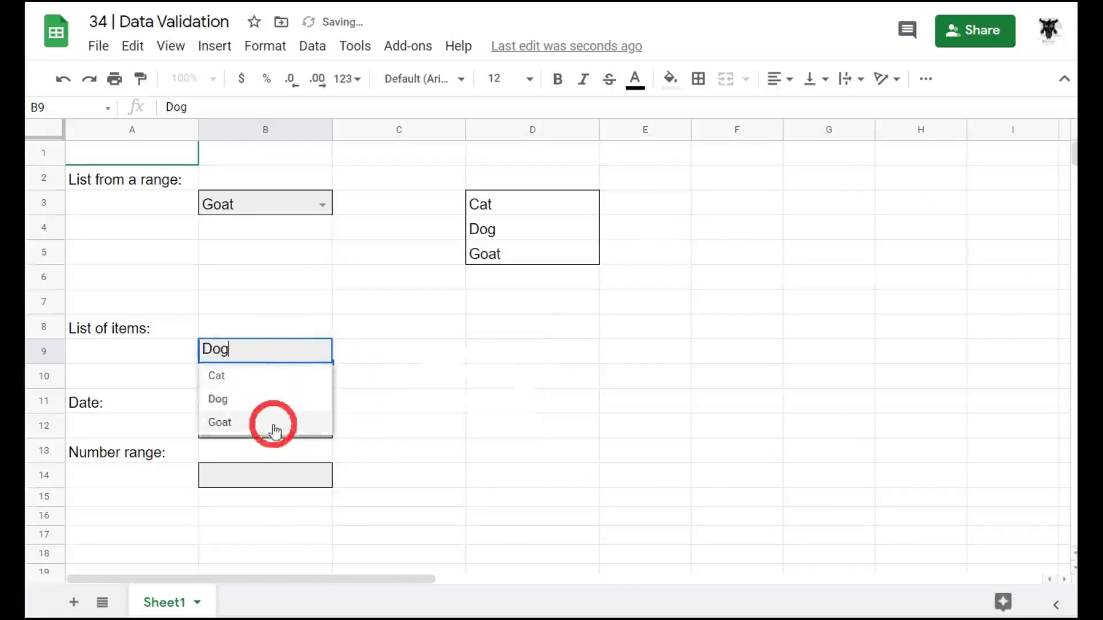
{"action": "left_click", "coordinate": [270, 422]}
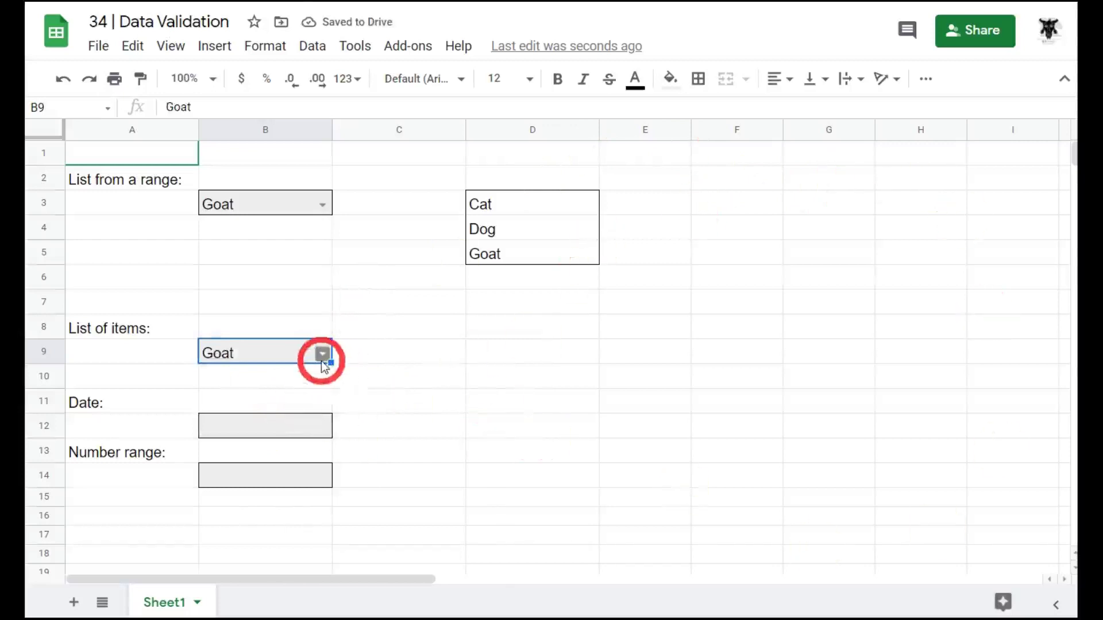
{"action": "left_click", "coordinate": [319, 357]}
{"action": "left_click", "coordinate": [654, 374]}
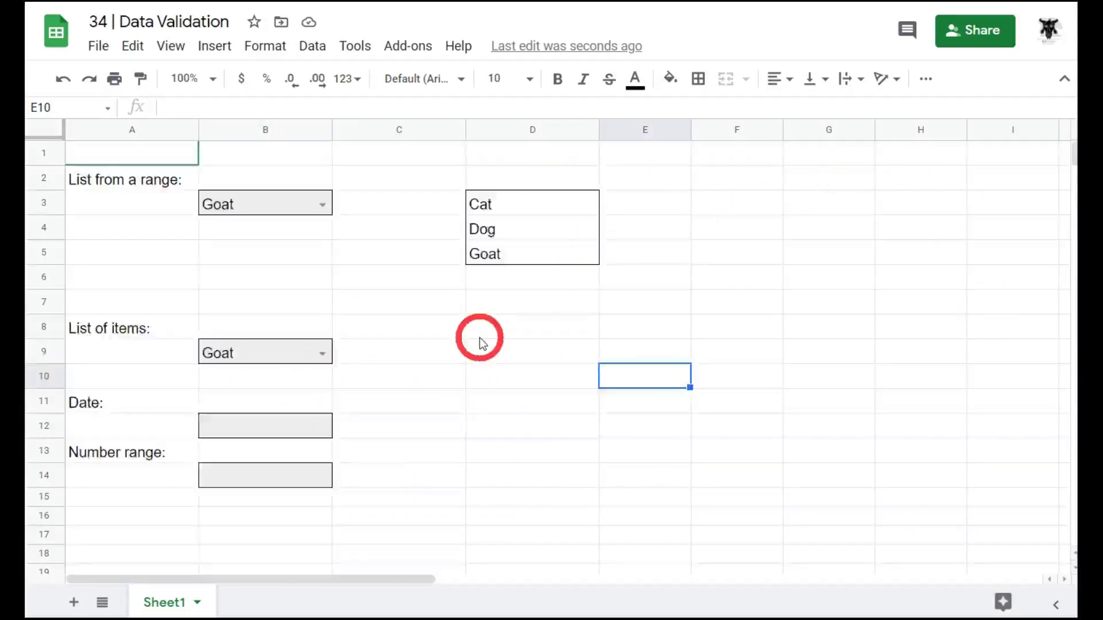
{"action": "scroll", "coordinate": [477, 338], "scroll_direction": "down", "scroll_amount": 2}
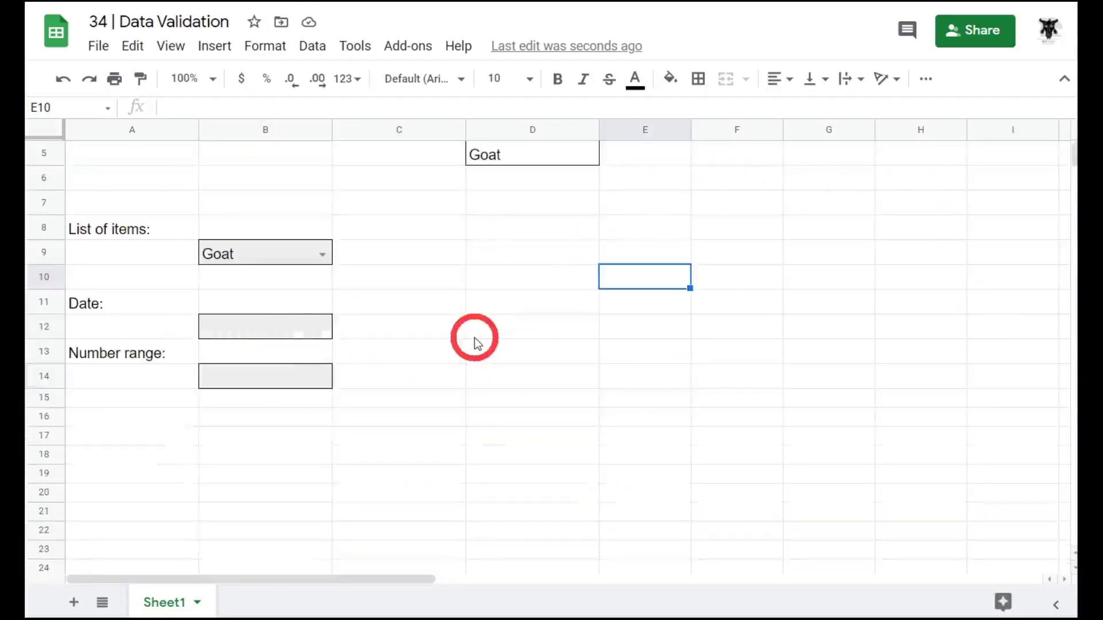
- Add a B12 rule of Date / is valid date that rejects input and shows help text
{"action": "left_click", "coordinate": [304, 332]}
{"action": "right_click", "coordinate": [303, 327]}
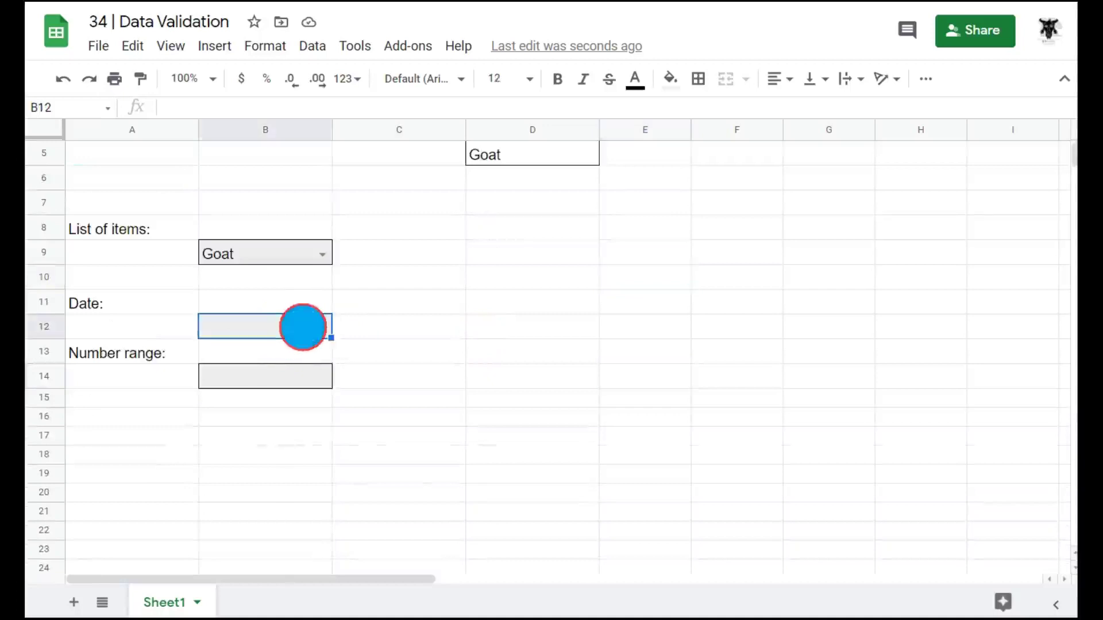
{"action": "left_click", "coordinate": [381, 600]}
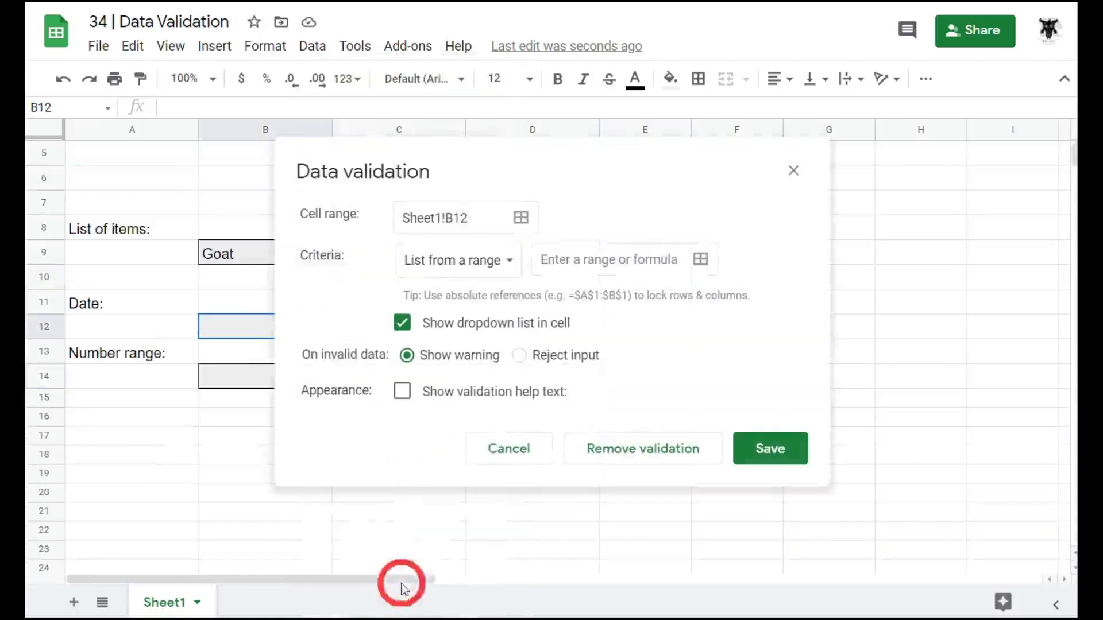
{"action": "left_click", "coordinate": [509, 260]}
{"action": "left_click", "coordinate": [475, 380]}
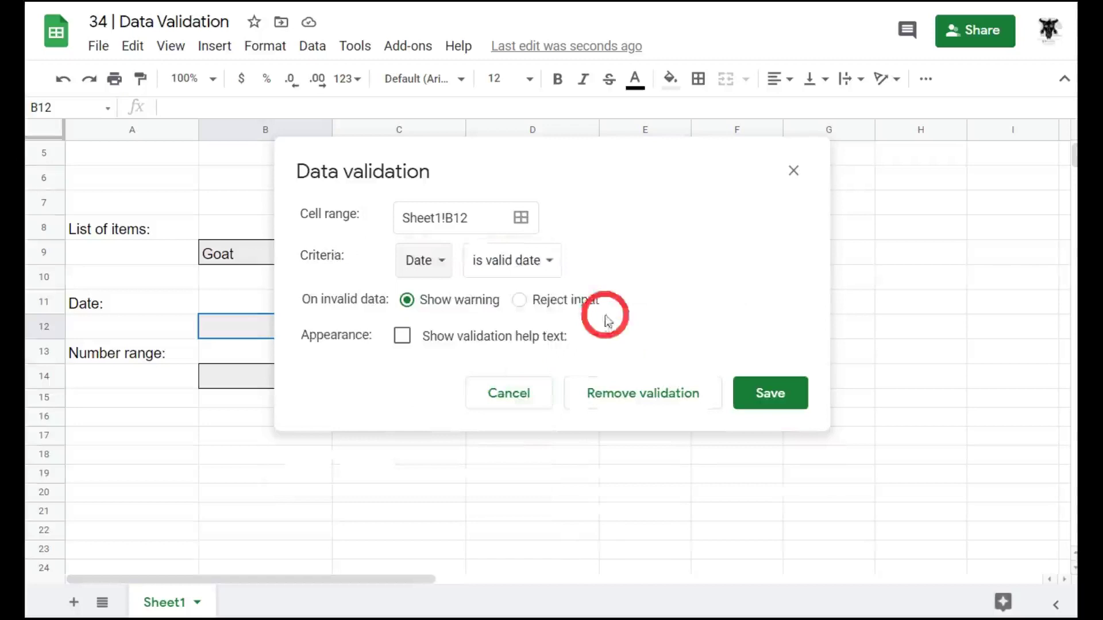
{"action": "left_click", "coordinate": [548, 260]}
{"action": "left_click", "coordinate": [550, 265]}
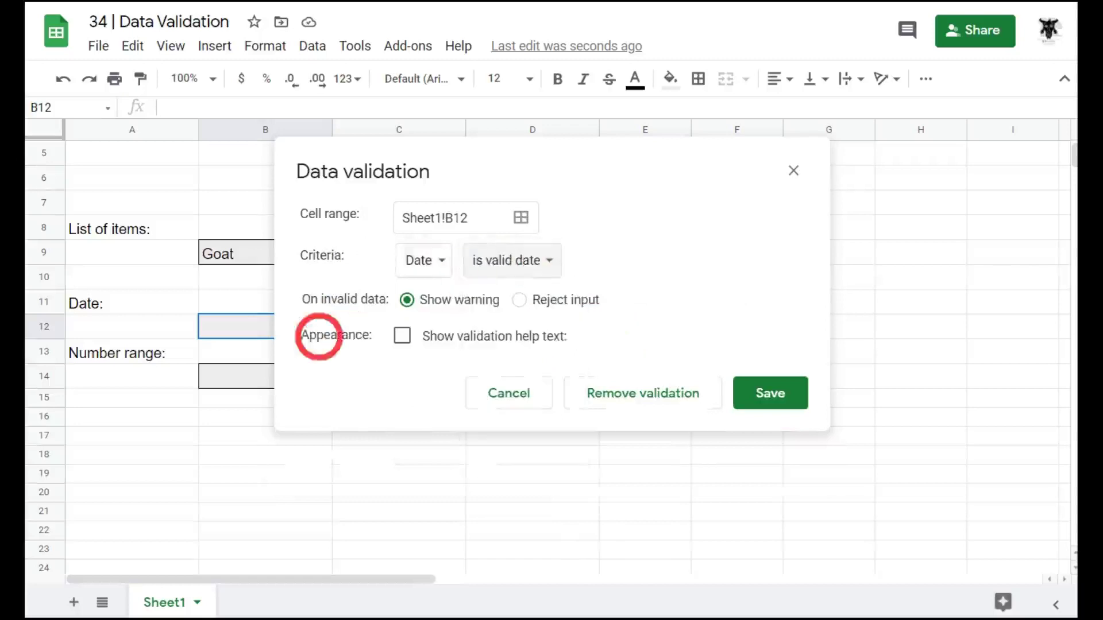
{"action": "left_click", "coordinate": [519, 301]}
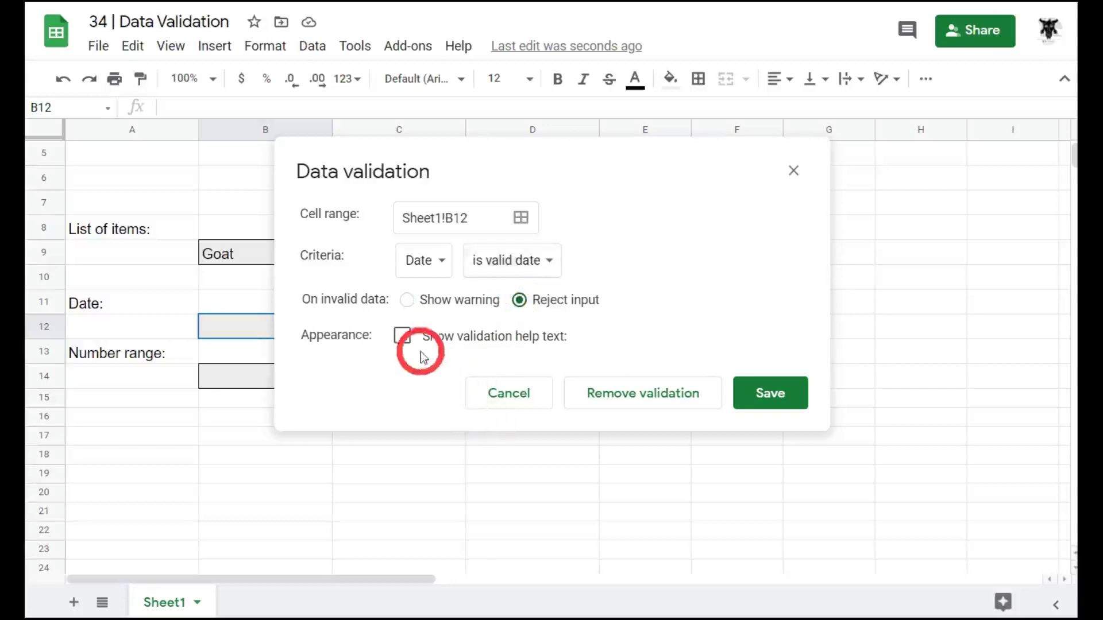
{"action": "left_click", "coordinate": [402, 335]}
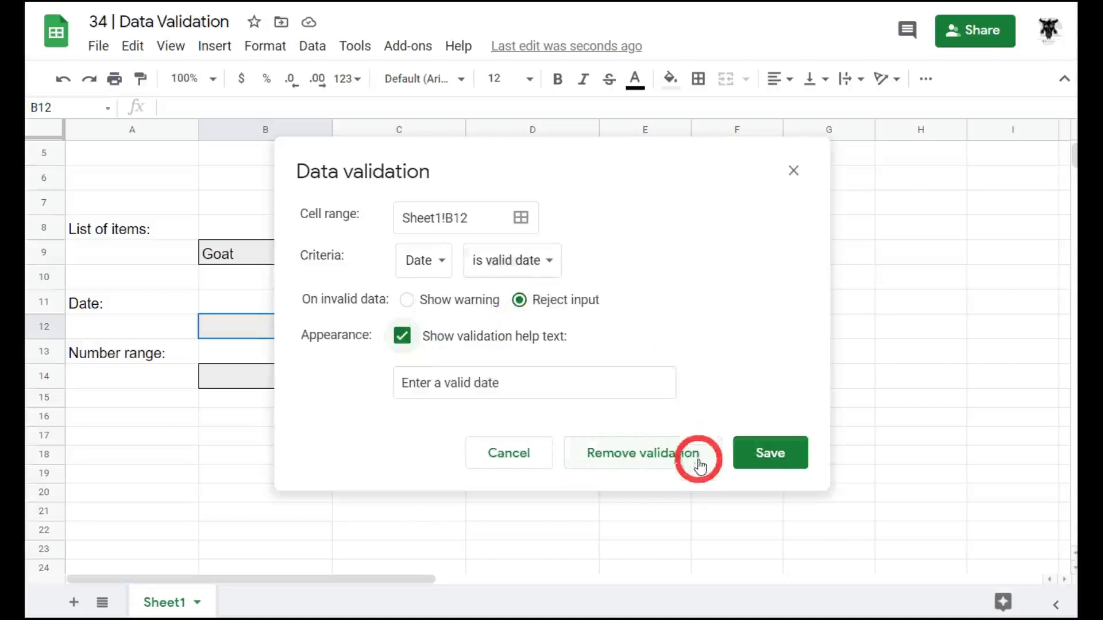
{"action": "left_click", "coordinate": [773, 454]}
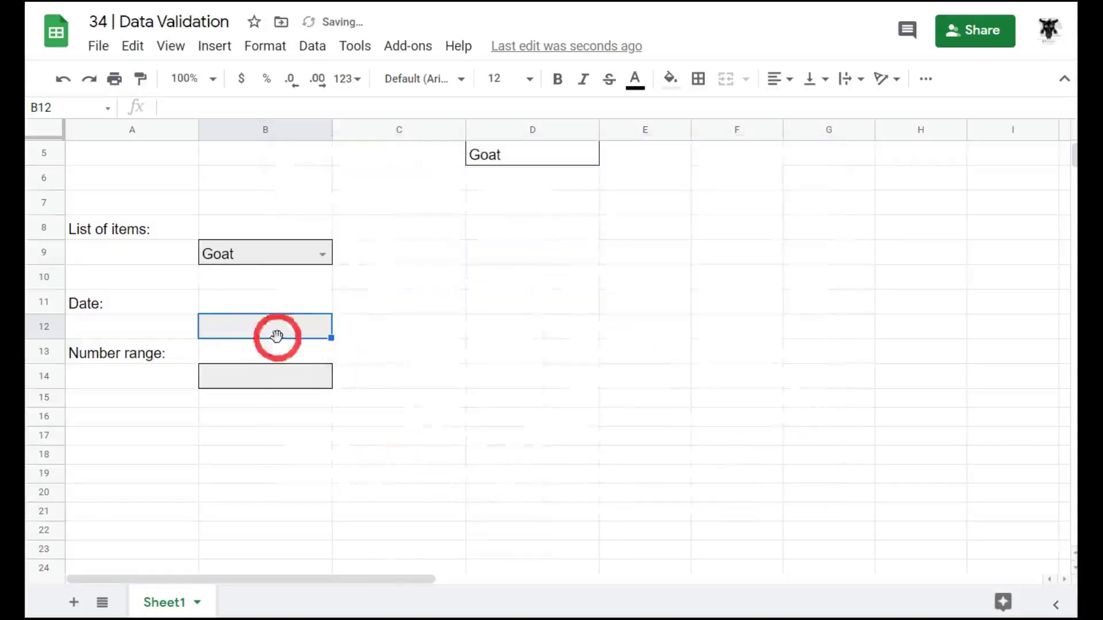
{"action": "left_click", "coordinate": [278, 335]}
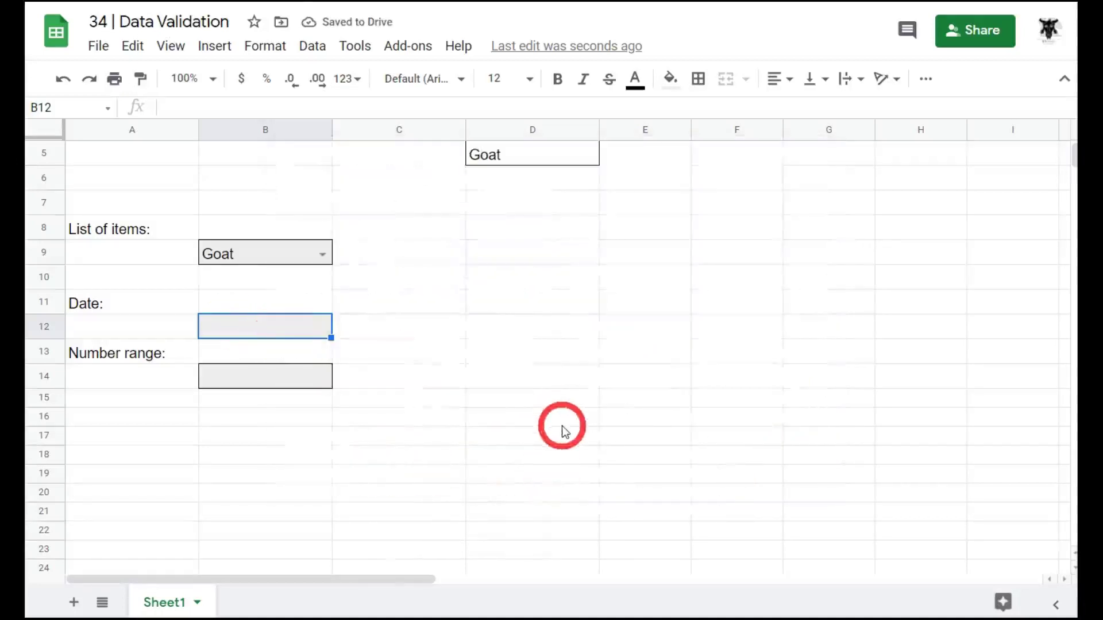
- Enter 21-Jan-2021 in B12, then confirm the text Chicken is rejected
{"action": "type", "text": "21"}
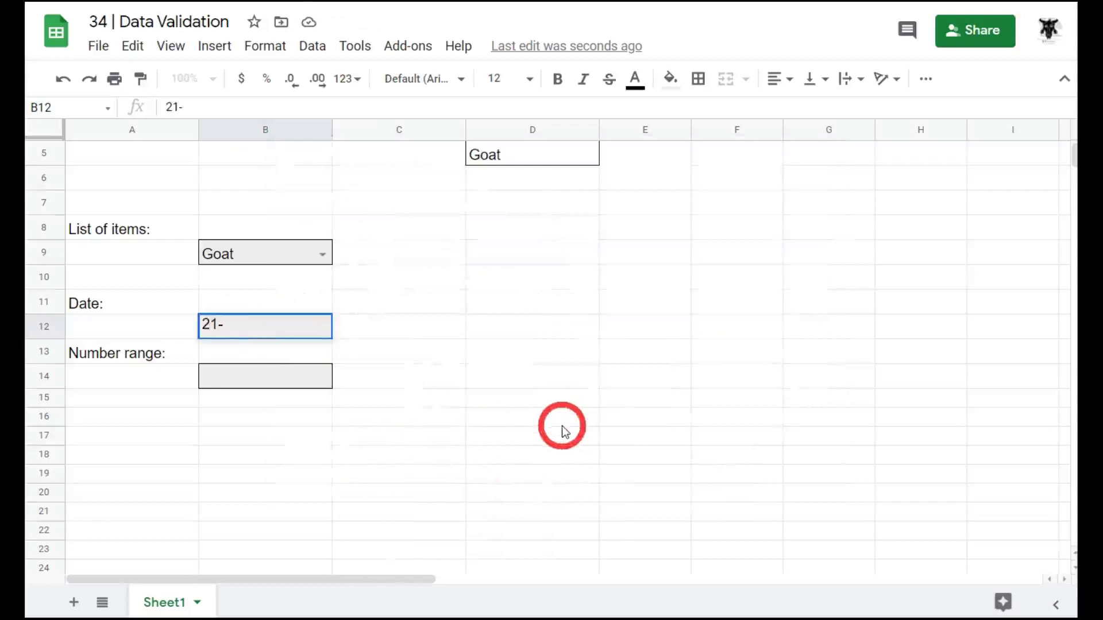
{"action": "type", "text": "-Jan-2021"}
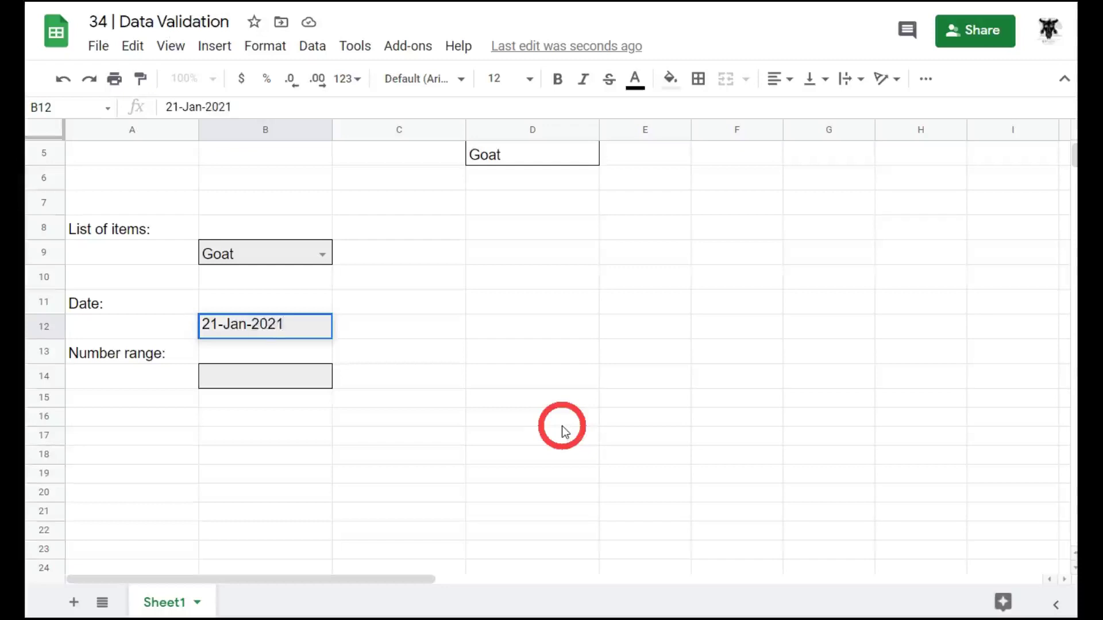
{"action": "key", "text": "Return"}
{"action": "left_click", "coordinate": [308, 328]}
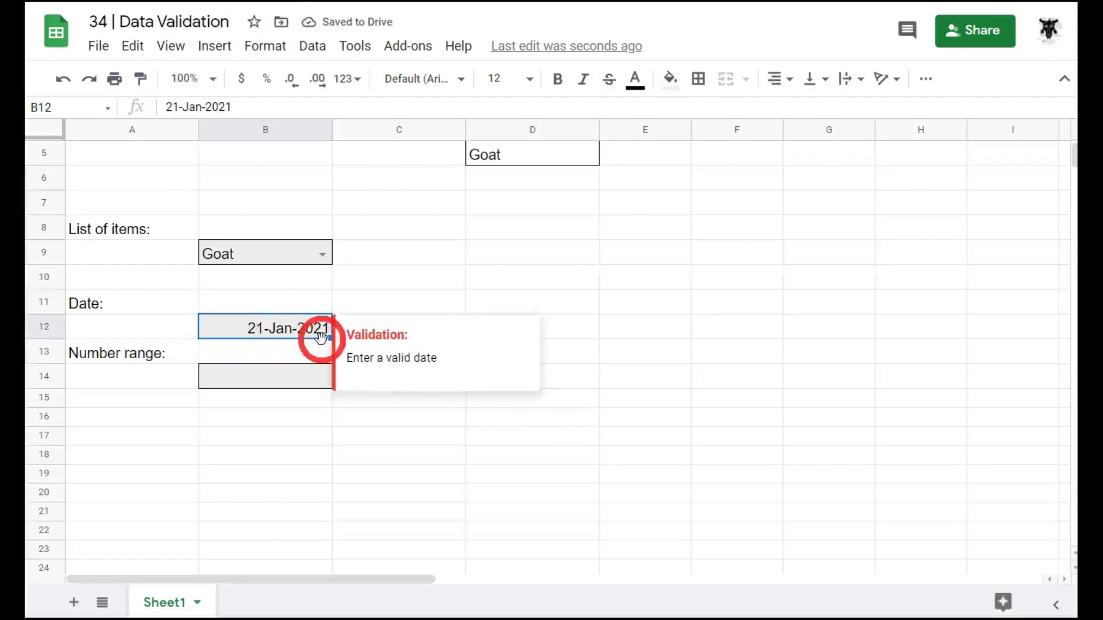
{"action": "key", "text": "BackSpace"}
{"action": "type", "text": "Chicken"}
{"action": "key", "text": "Return"}
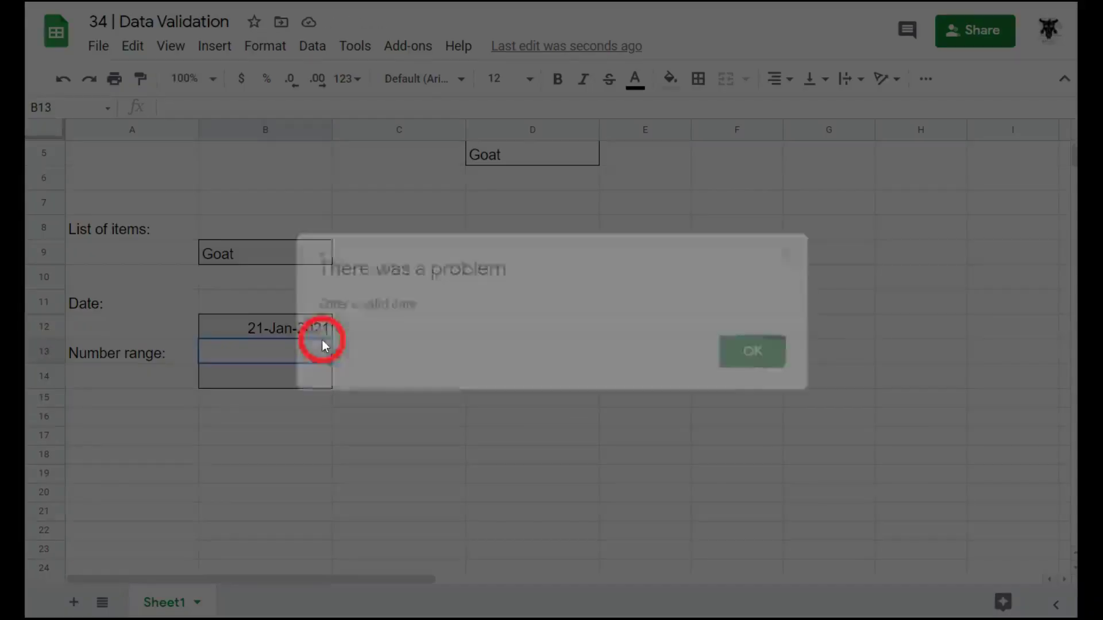
{"action": "left_click", "coordinate": [750, 350]}
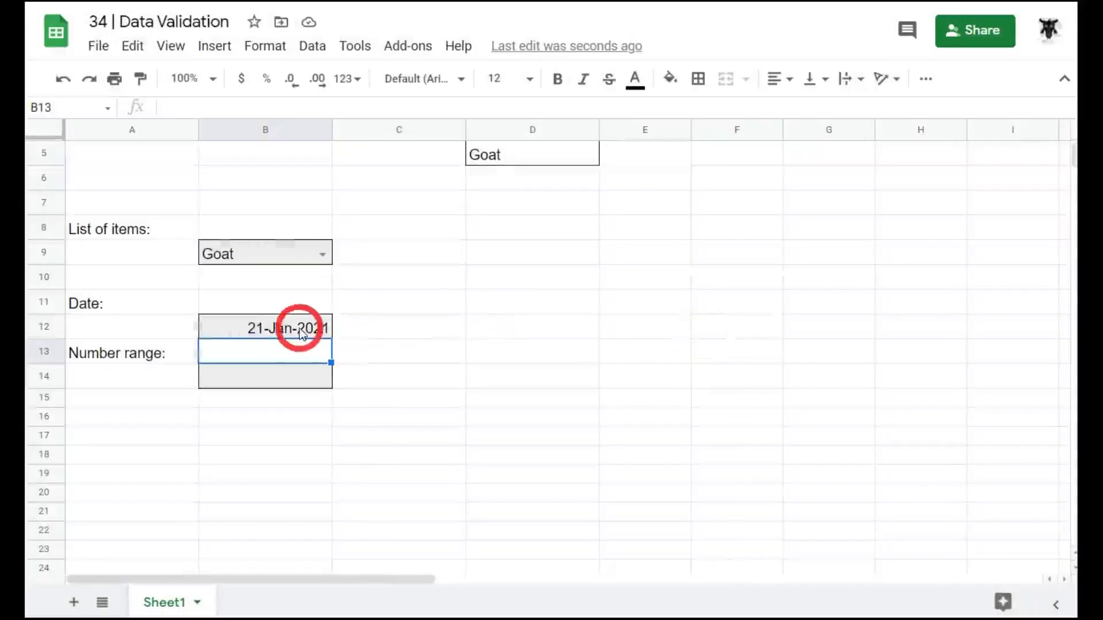
- Replace B12's date with 12/01/21, displayed as 12-Jan-2021
{"action": "left_click", "coordinate": [349, 347]}
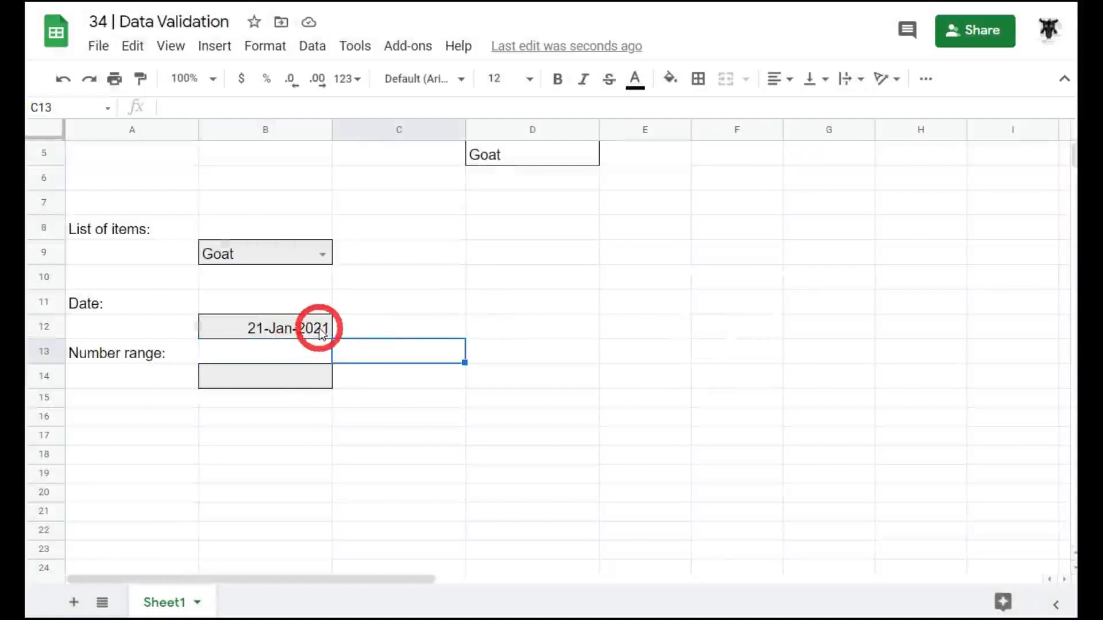
{"action": "left_click", "coordinate": [321, 332]}
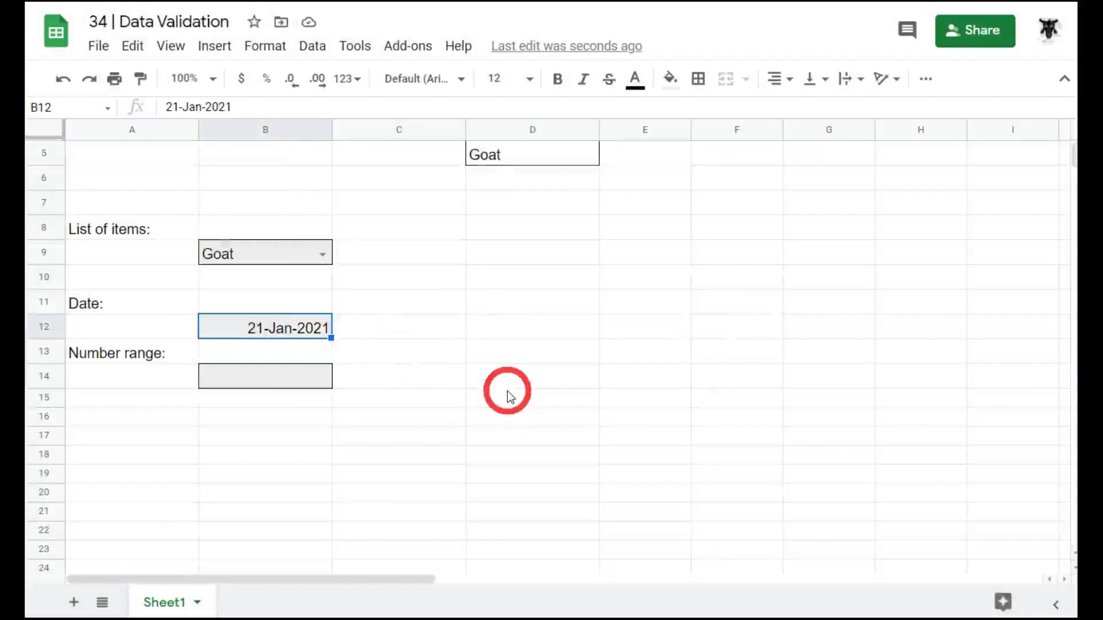
{"action": "type", "text": "12/01/"}
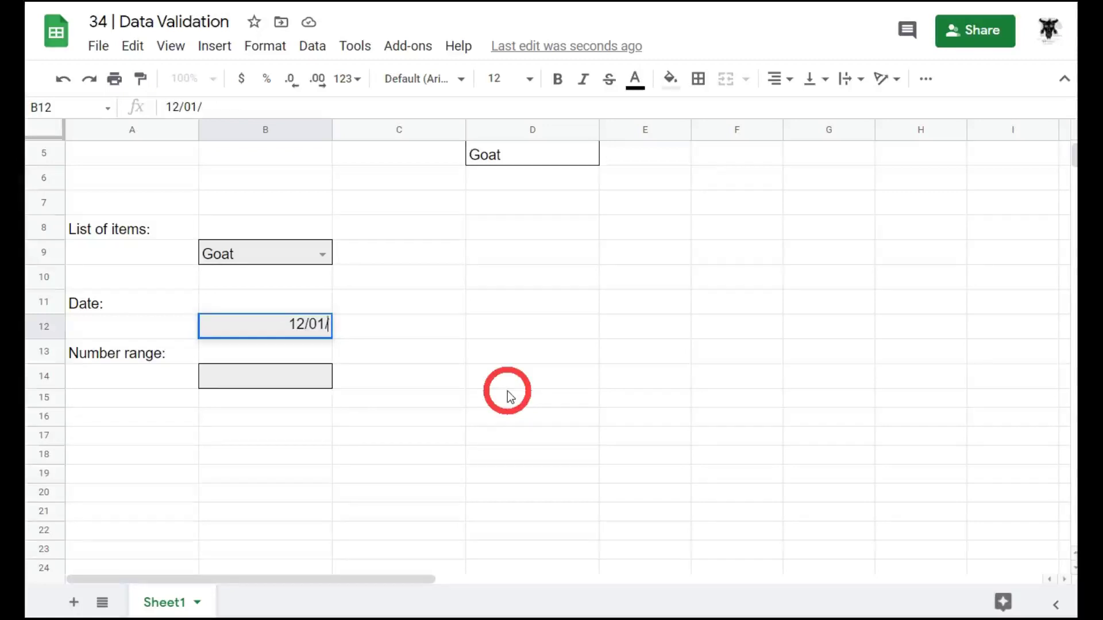
{"action": "type", "text": "21"}
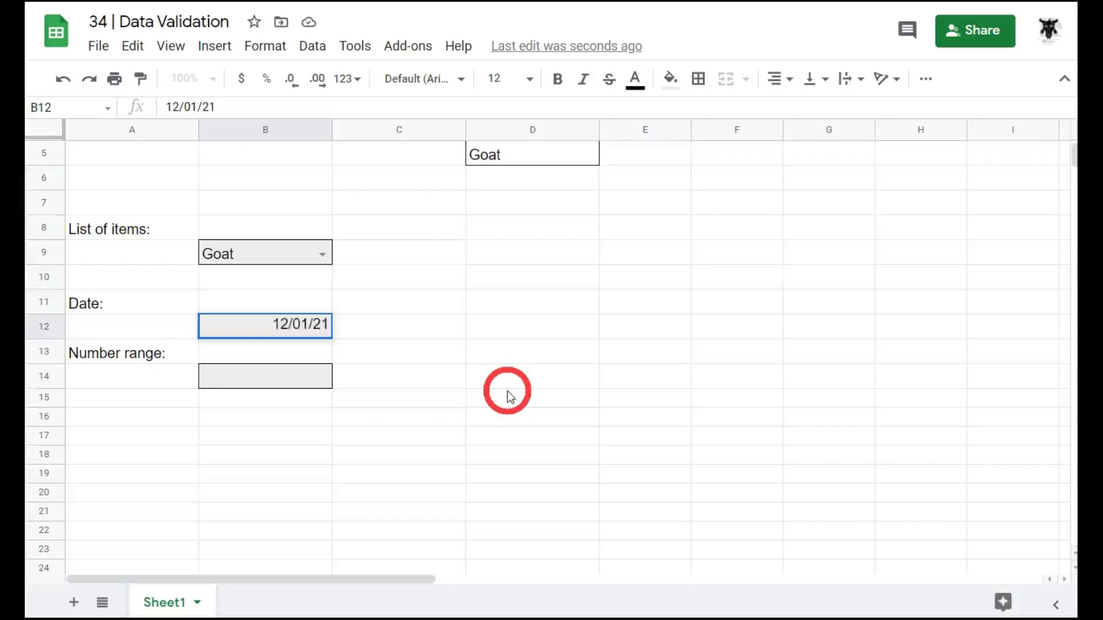
{"action": "key", "text": "Return"}
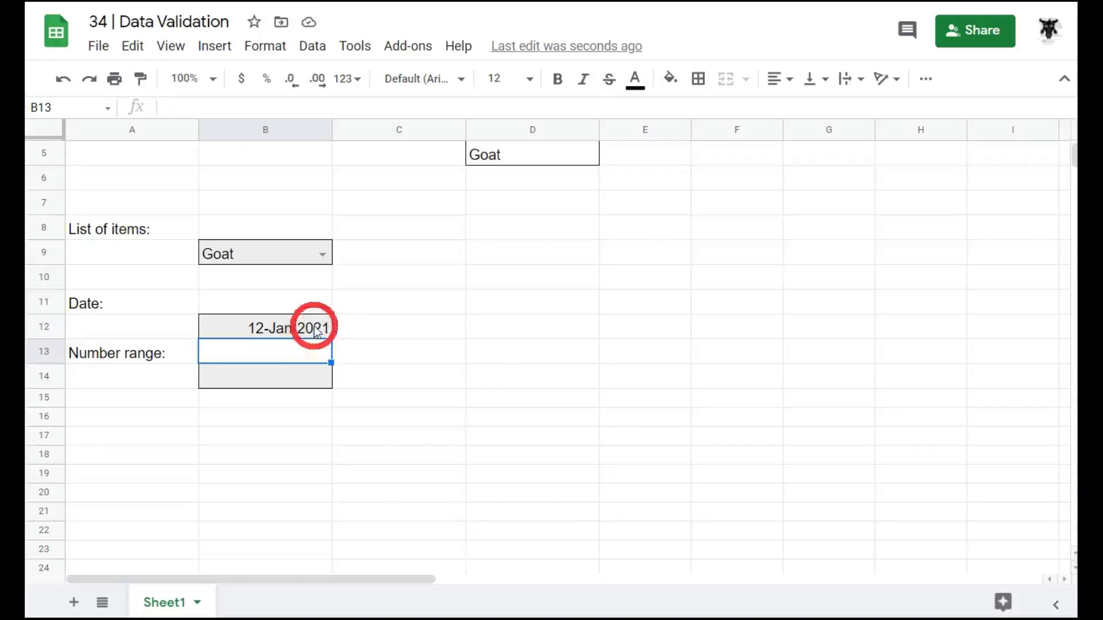
- Set B14's data validation criterion to Number
{"action": "left_click", "coordinate": [301, 381]}
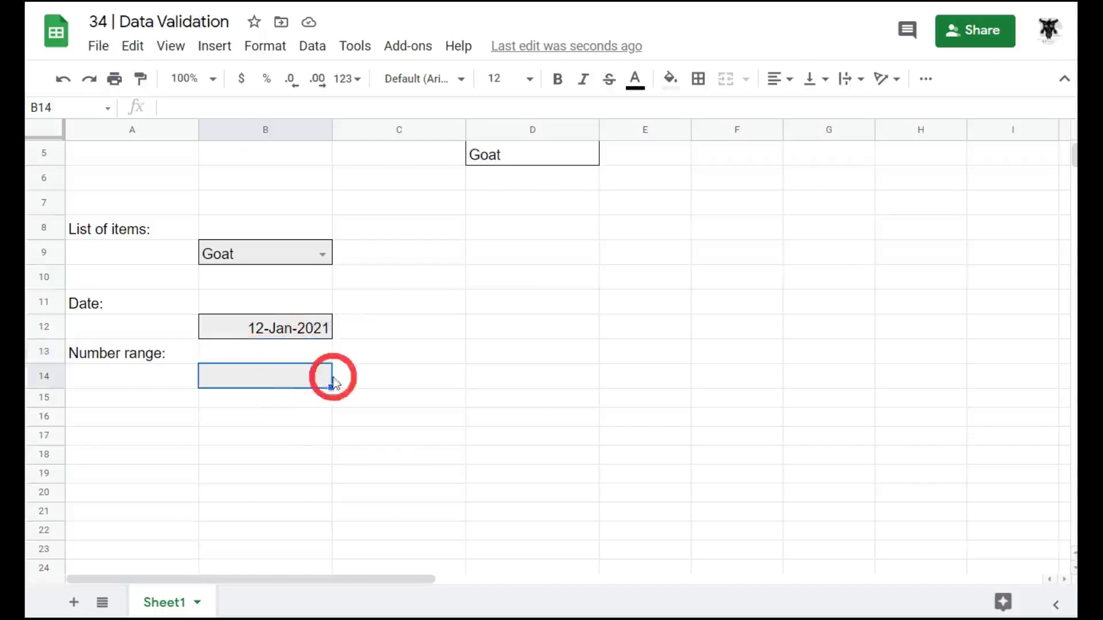
{"action": "right_click", "coordinate": [299, 372]}
{"action": "scroll", "coordinate": [327, 373], "scroll_direction": "down", "scroll_amount": 3}
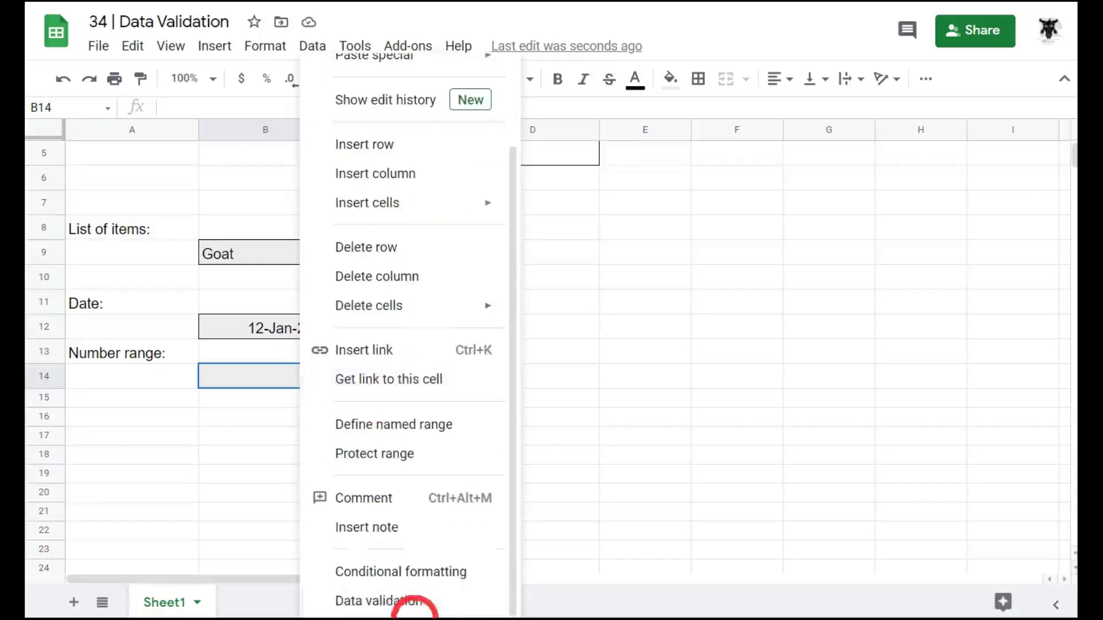
{"action": "left_click", "coordinate": [416, 610]}
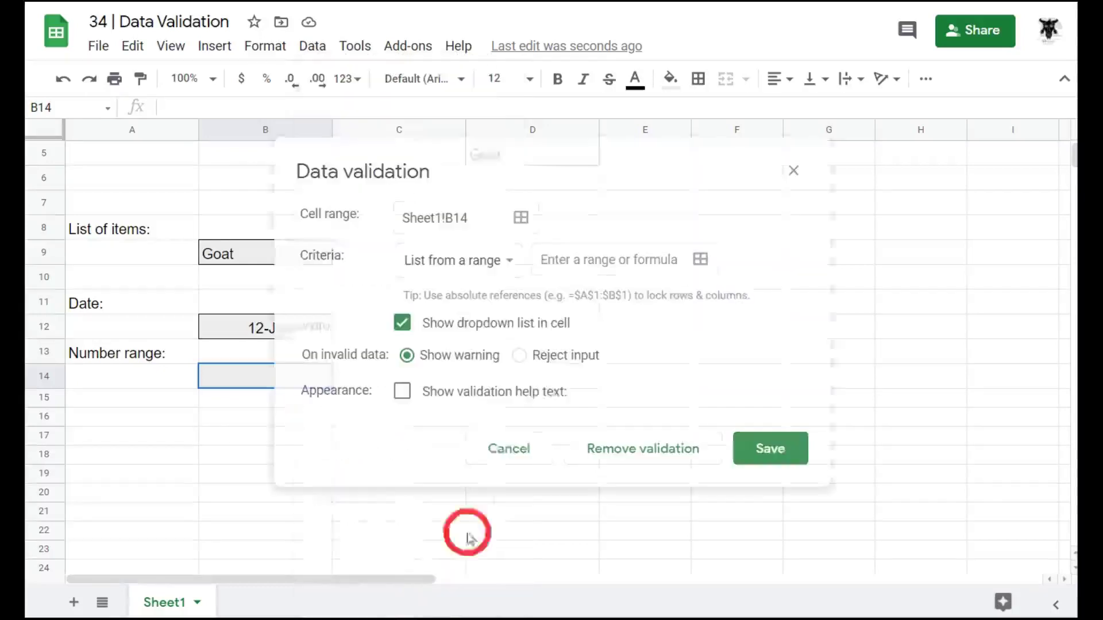
{"action": "left_click", "coordinate": [516, 278]}
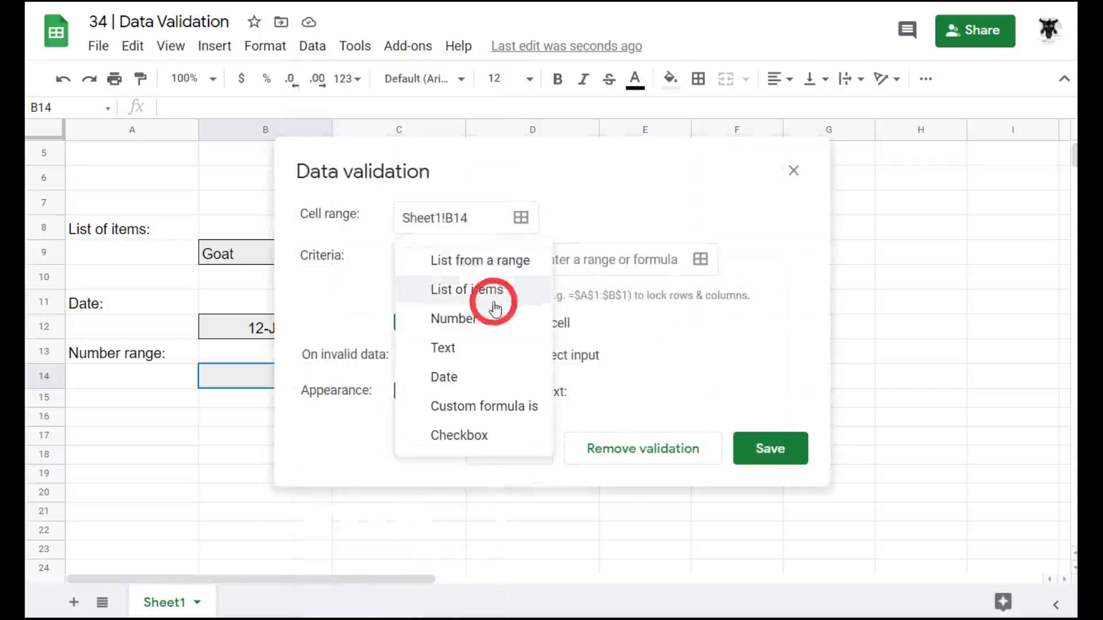
{"action": "left_click", "coordinate": [520, 316]}
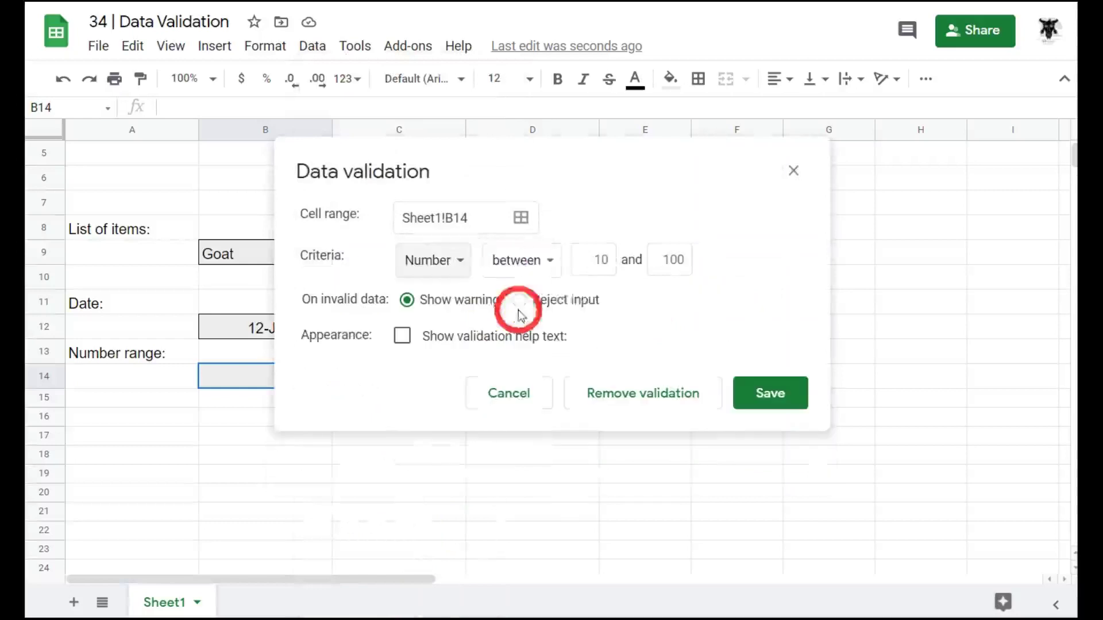
- Limit B14 to numbers between 1 and 10, keep Show warning, and save
{"action": "left_click", "coordinate": [533, 264]}
{"action": "left_click", "coordinate": [537, 257]}
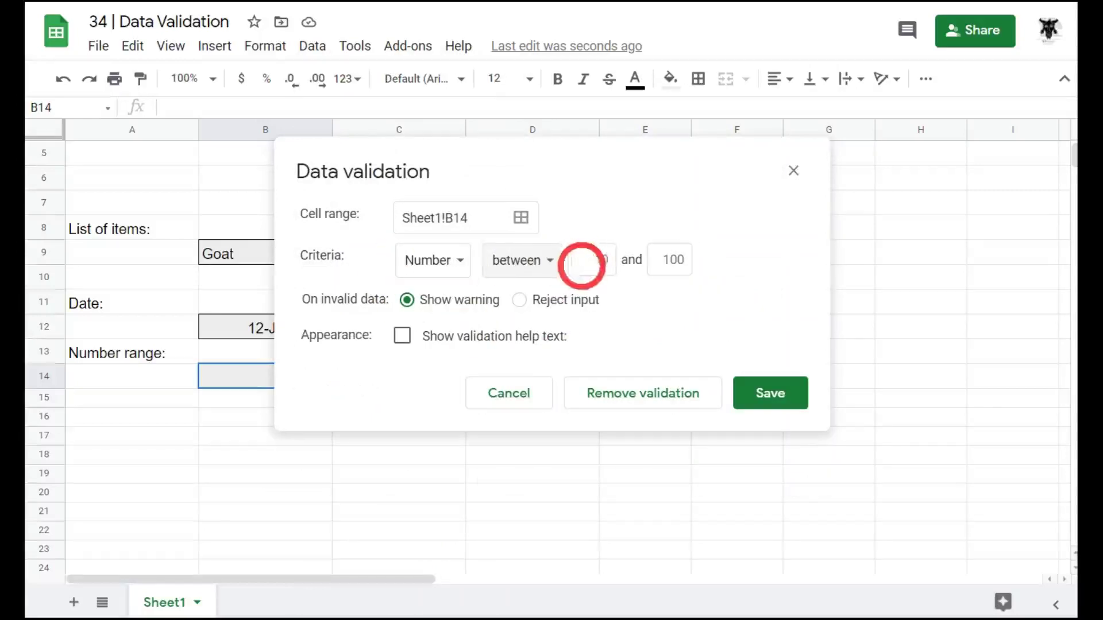
{"action": "left_click", "coordinate": [583, 255]}
{"action": "type", "text": "1"}
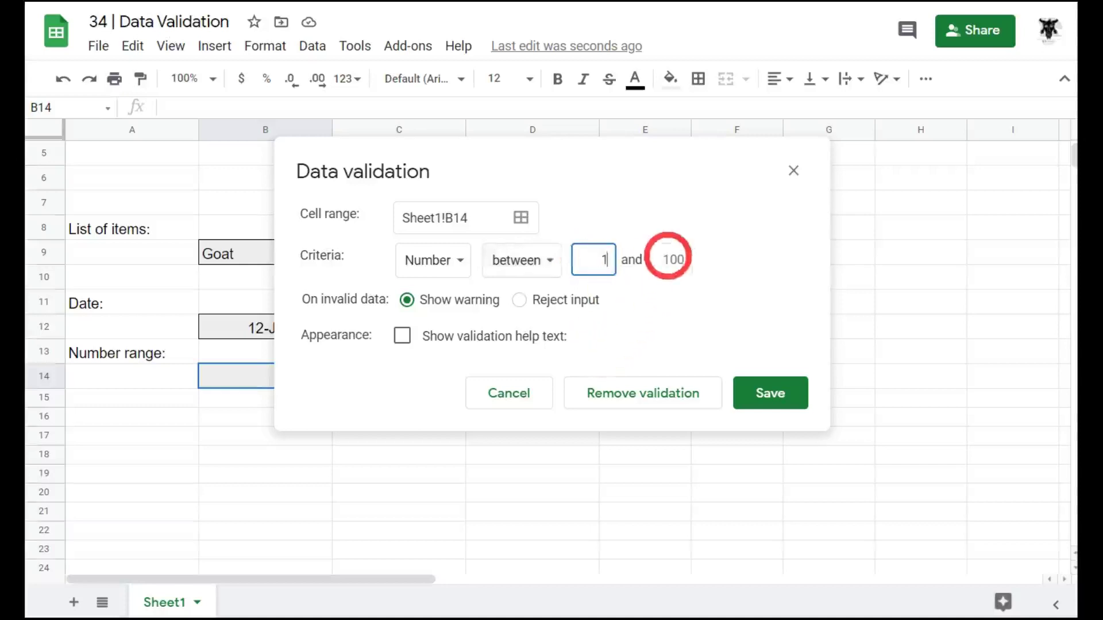
{"action": "left_click", "coordinate": [666, 259]}
{"action": "type", "text": "100"}
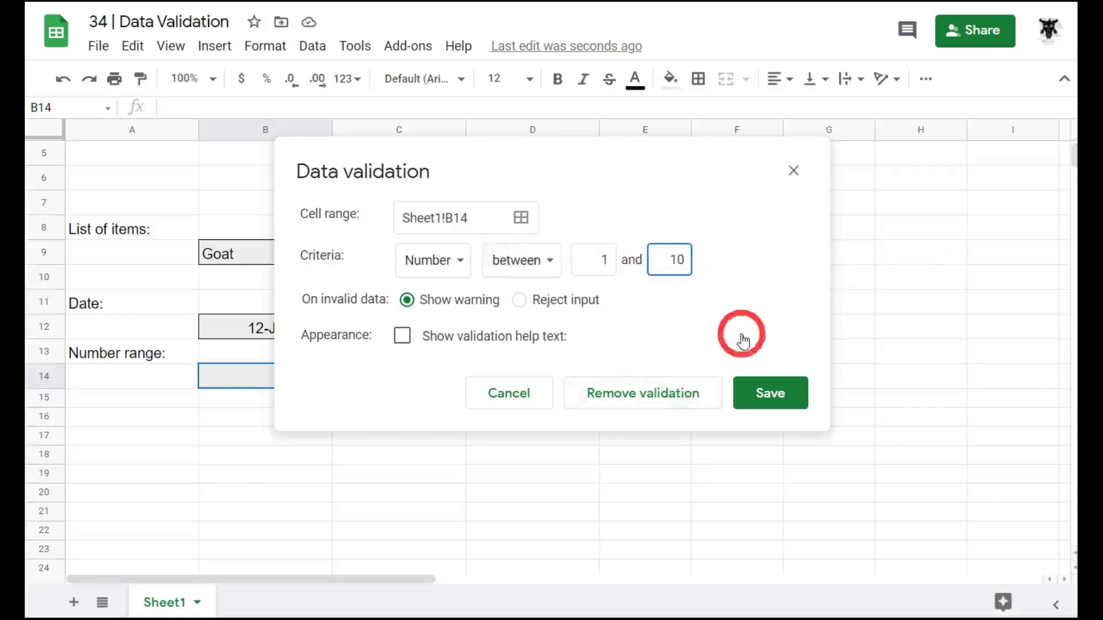
{"action": "left_click", "coordinate": [777, 400]}
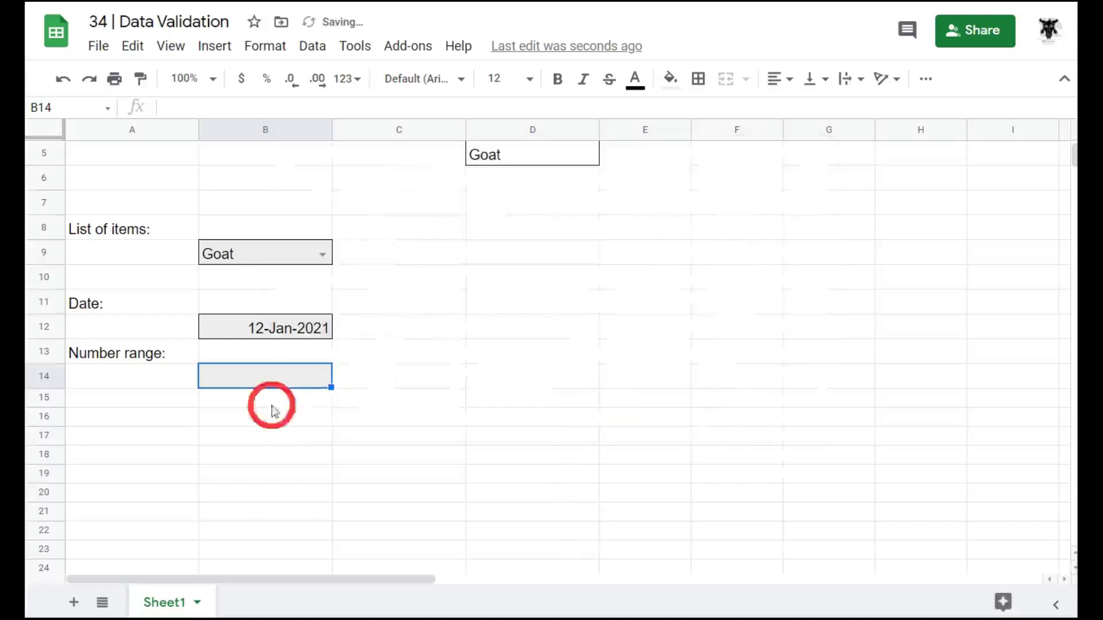
- Enter The in B14 and check its invalid-entry flag
{"action": "left_click", "coordinate": [307, 381]}
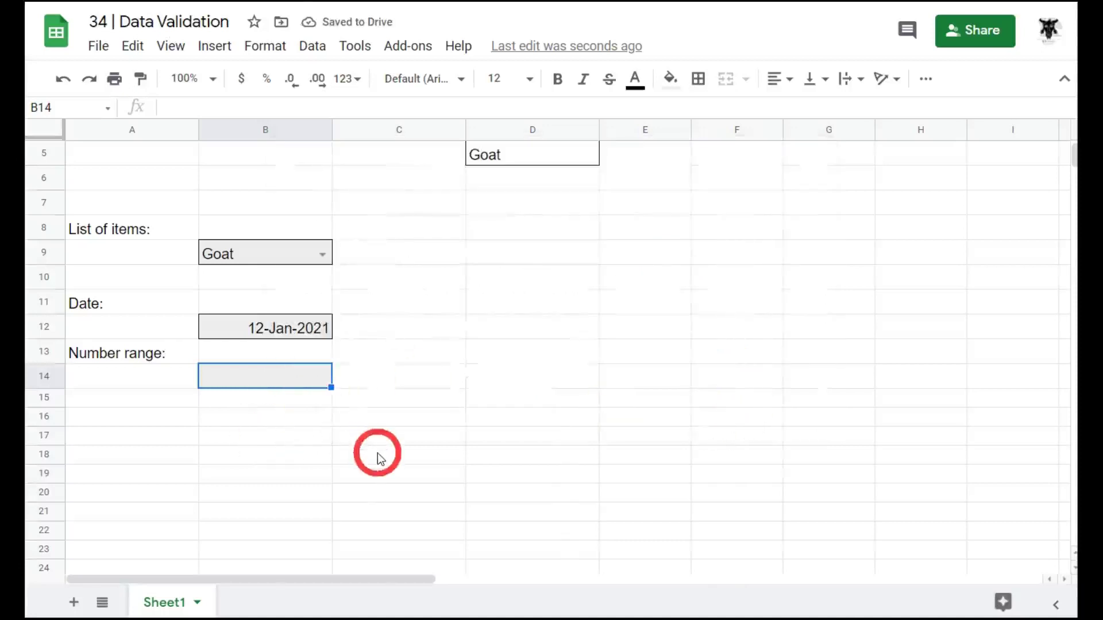
{"action": "type", "text": "The"}
{"action": "key", "text": "Return"}
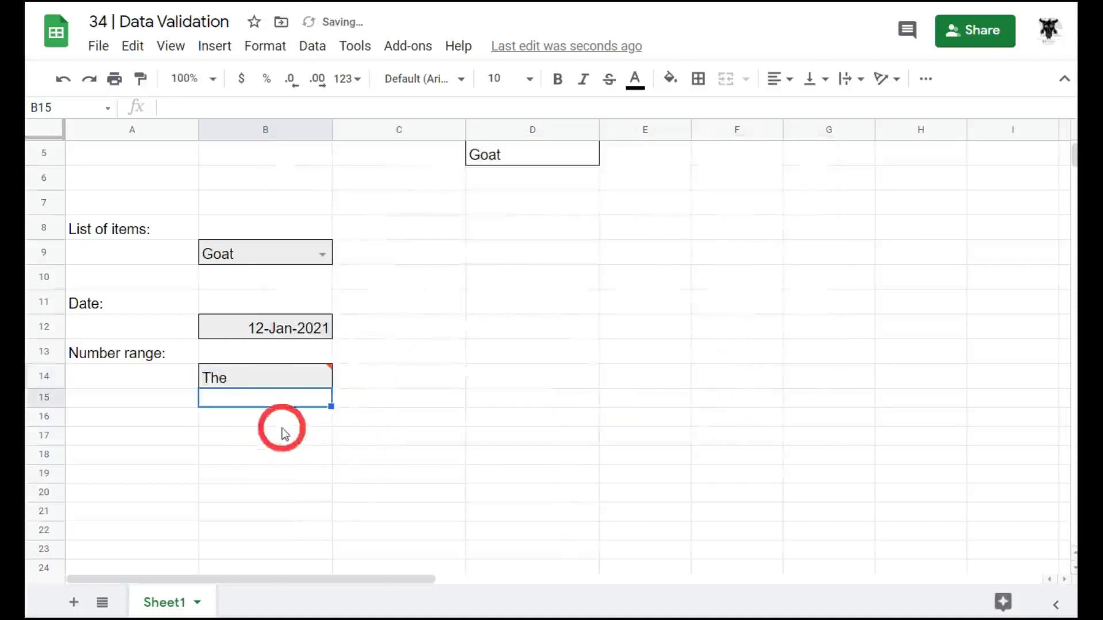
{"action": "mouse_move", "coordinate": [329, 376]}
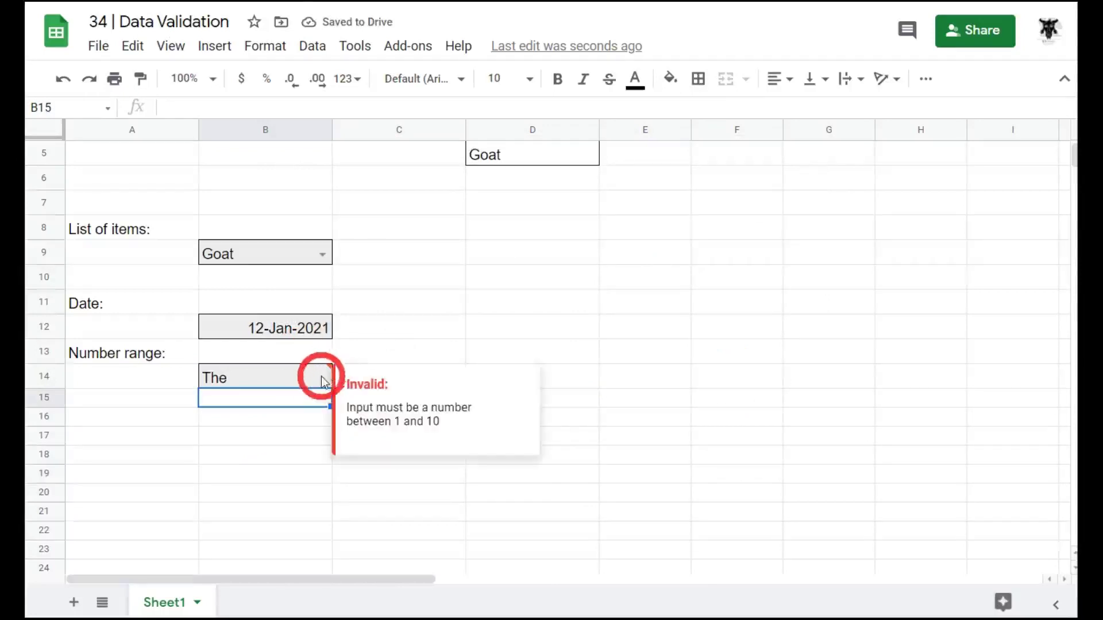
{"action": "left_click", "coordinate": [313, 376]}
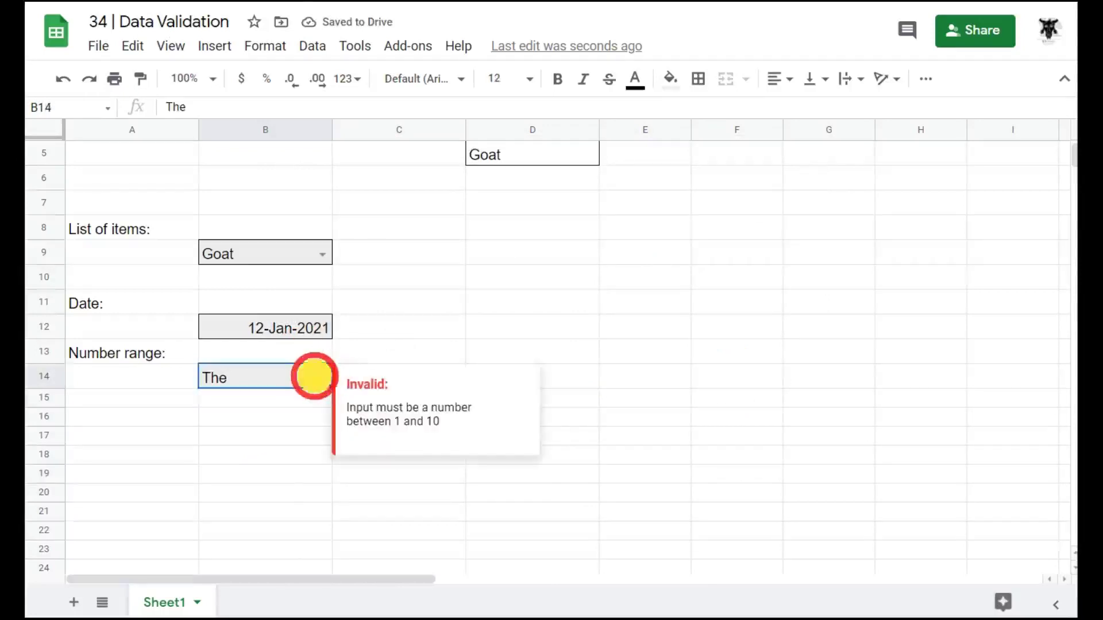
- Switch B14's rule from Show warning to Reject input and save it
{"action": "right_click", "coordinate": [315, 376]}
{"action": "scroll", "coordinate": [425, 436], "scroll_direction": "down", "scroll_amount": 3}
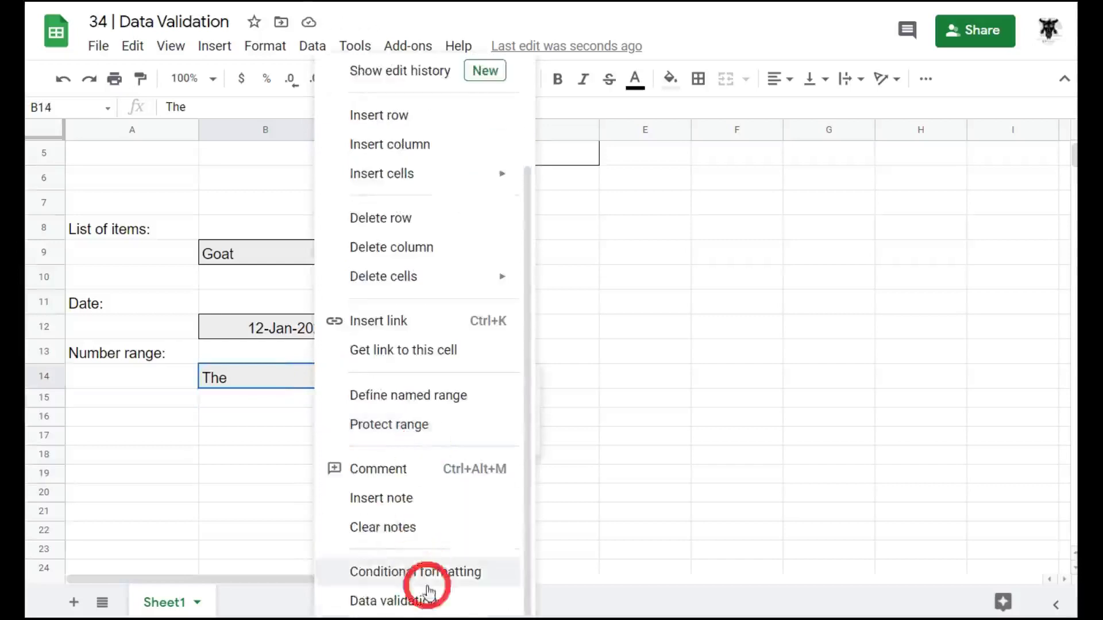
{"action": "left_click", "coordinate": [428, 598]}
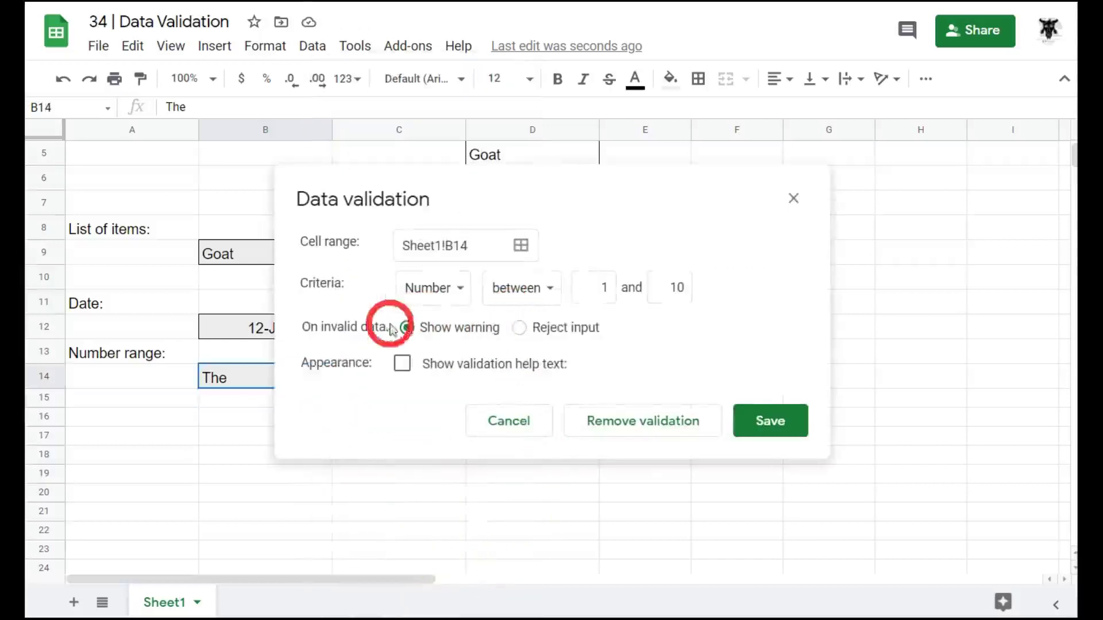
{"action": "left_click", "coordinate": [521, 328]}
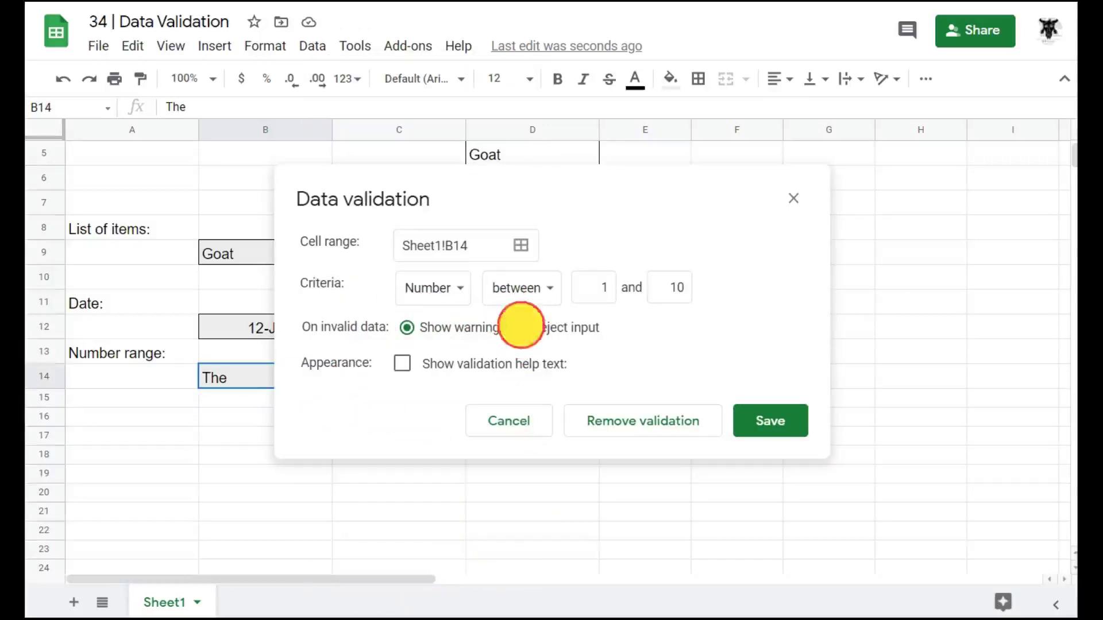
{"action": "left_click", "coordinate": [771, 421]}
{"action": "mouse_move", "coordinate": [300, 374]}
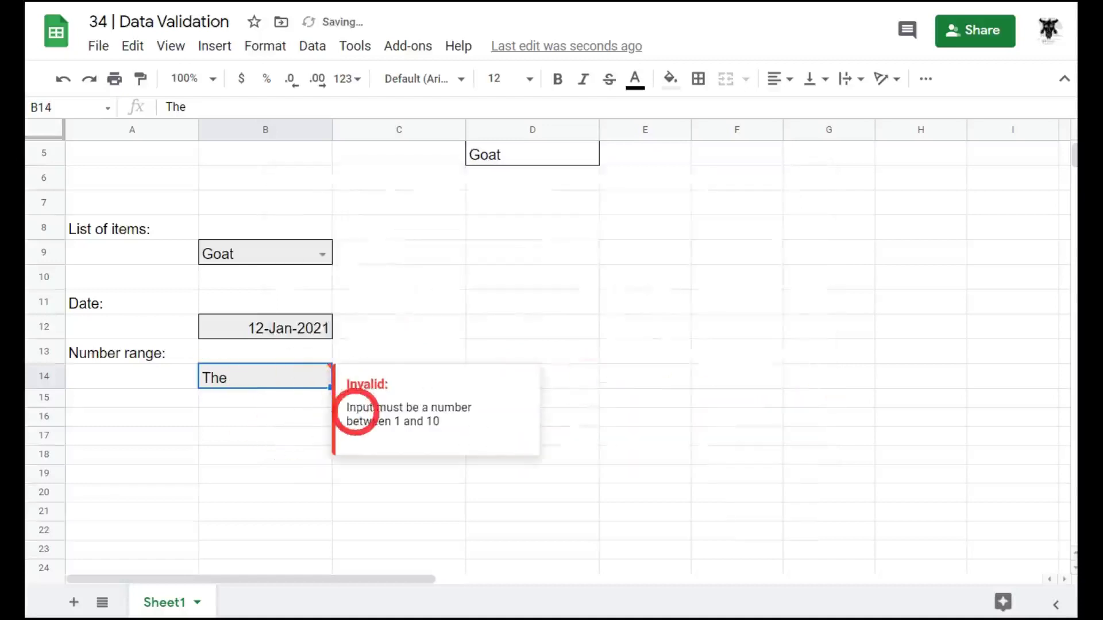
- Confirm B14 refuses the text Mistake and dismiss the error
{"action": "key", "text": "BackSpace"}
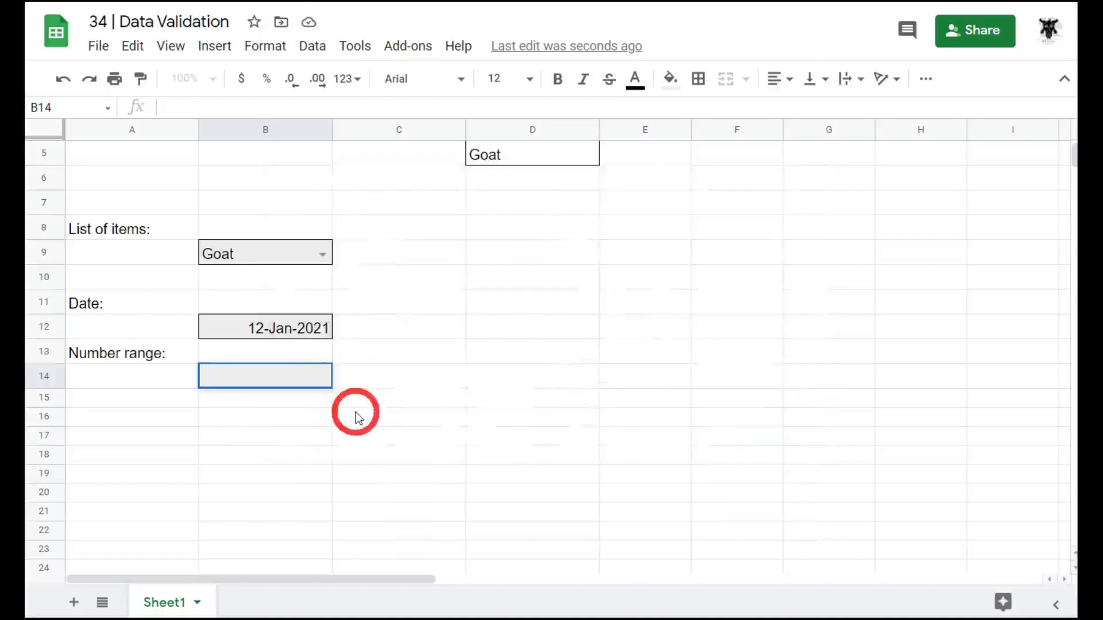
{"action": "type", "text": "Mistake"}
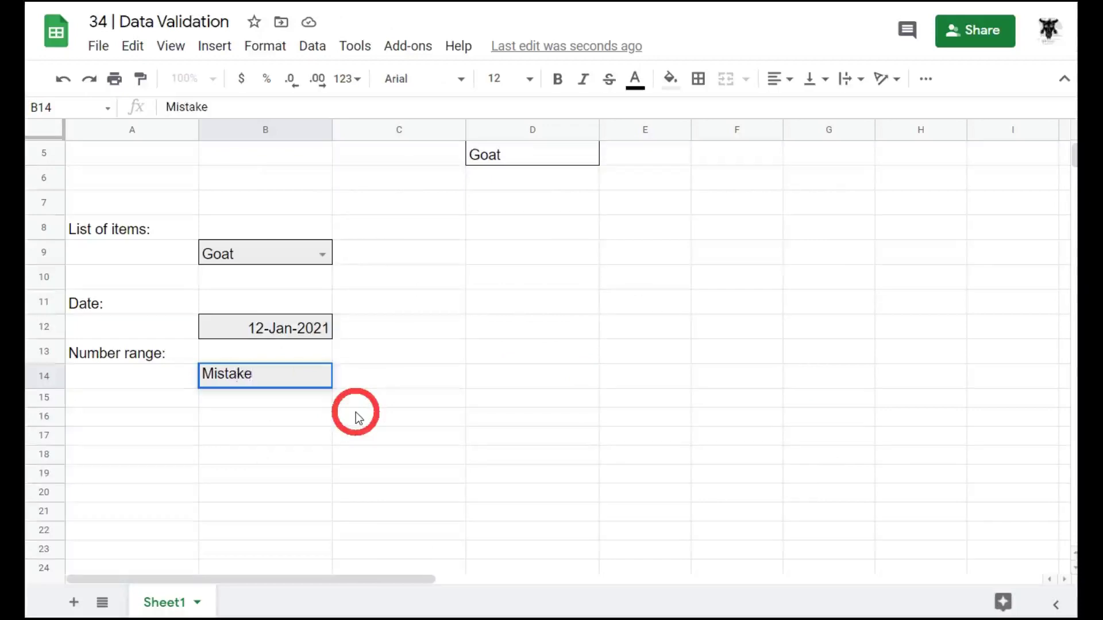
{"action": "key", "text": "Return"}
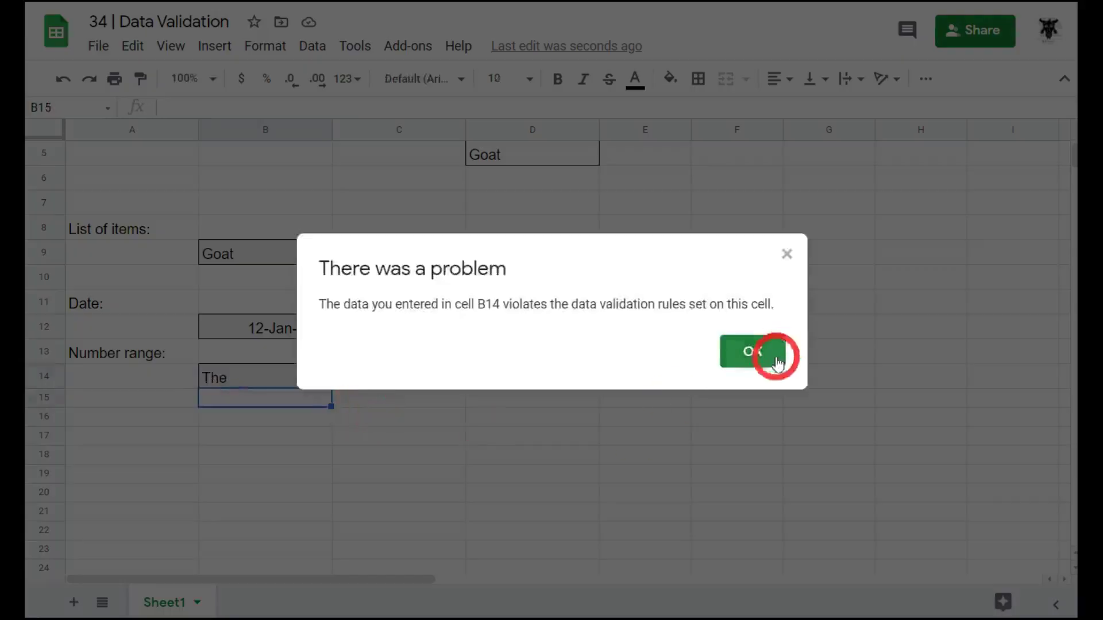
{"action": "left_click", "coordinate": [752, 351]}
- Enter the values 1, 2 and 3 in B14 in turn
{"action": "left_click", "coordinate": [303, 373]}
{"action": "type", "text": "1"}
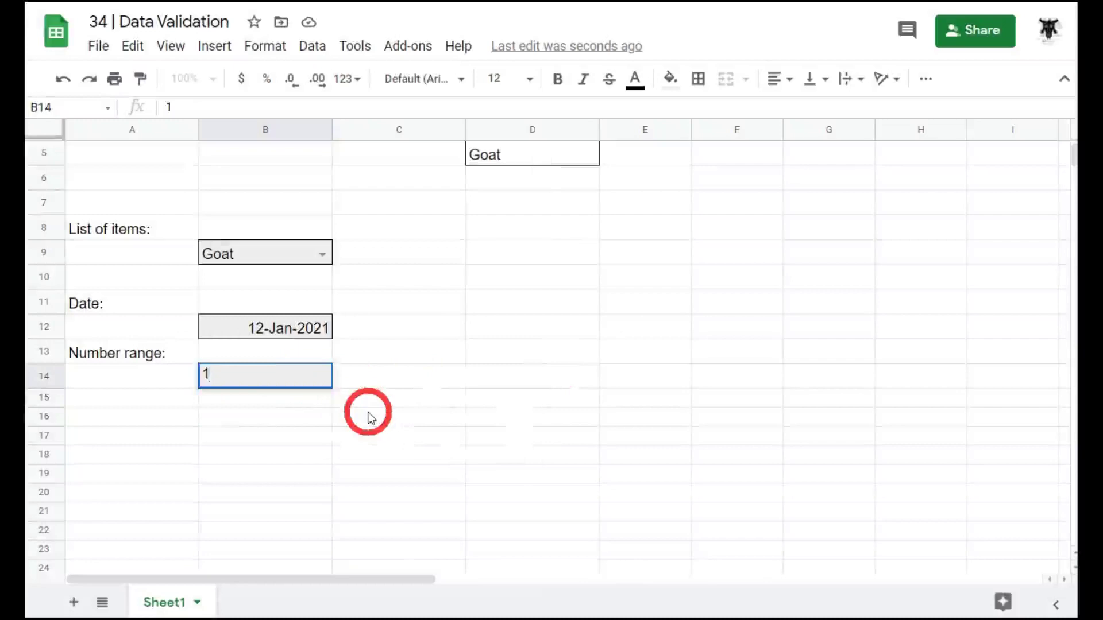
{"action": "key", "text": "Return"}
{"action": "left_click", "coordinate": [300, 371]}
{"action": "type", "text": "2"}
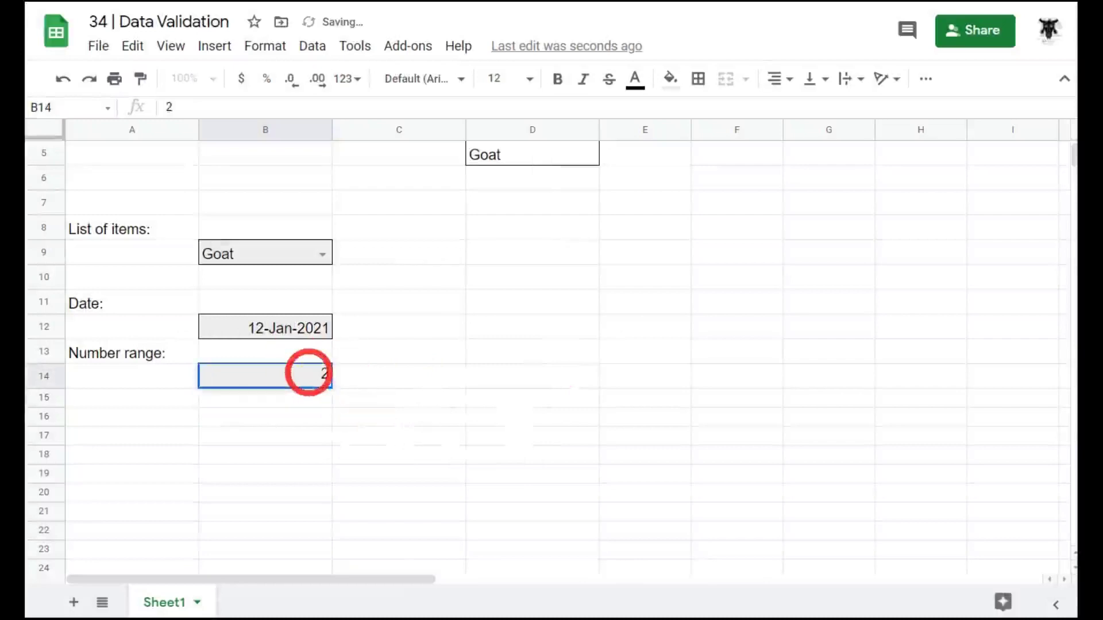
{"action": "key", "text": "Return"}
{"action": "left_click", "coordinate": [309, 374]}
{"action": "type", "text": "3"}
{"action": "key", "text": "Return"}
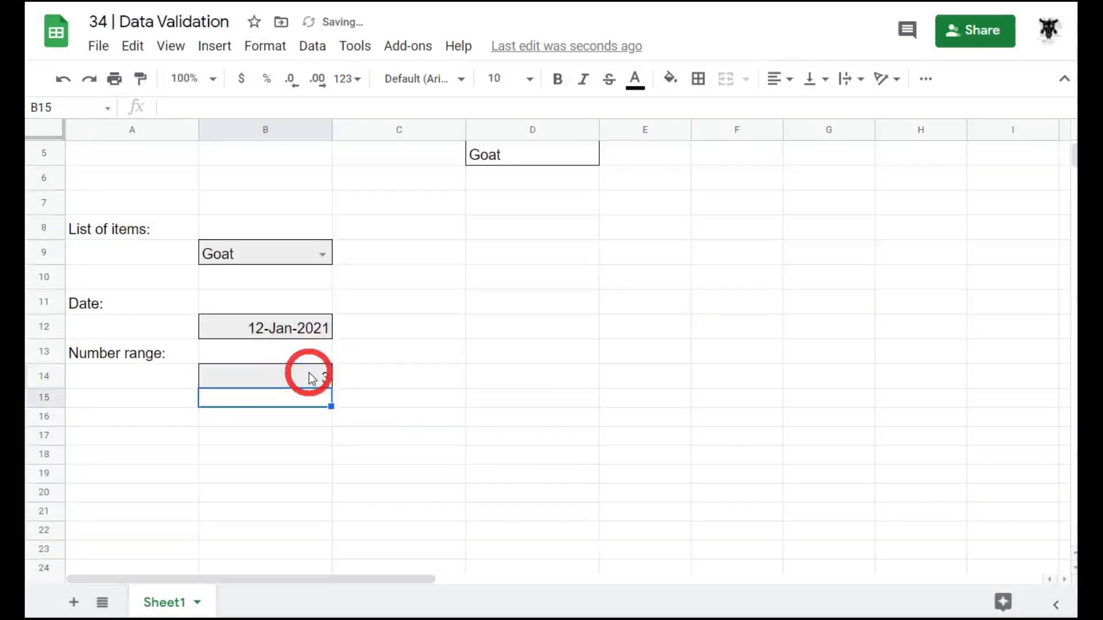
- After dismissing a rejected entry, enter 1.2 in B14
{"action": "left_click", "coordinate": [311, 377]}
{"action": "type", "text": "1"}
{"action": "key", "text": "Return"}
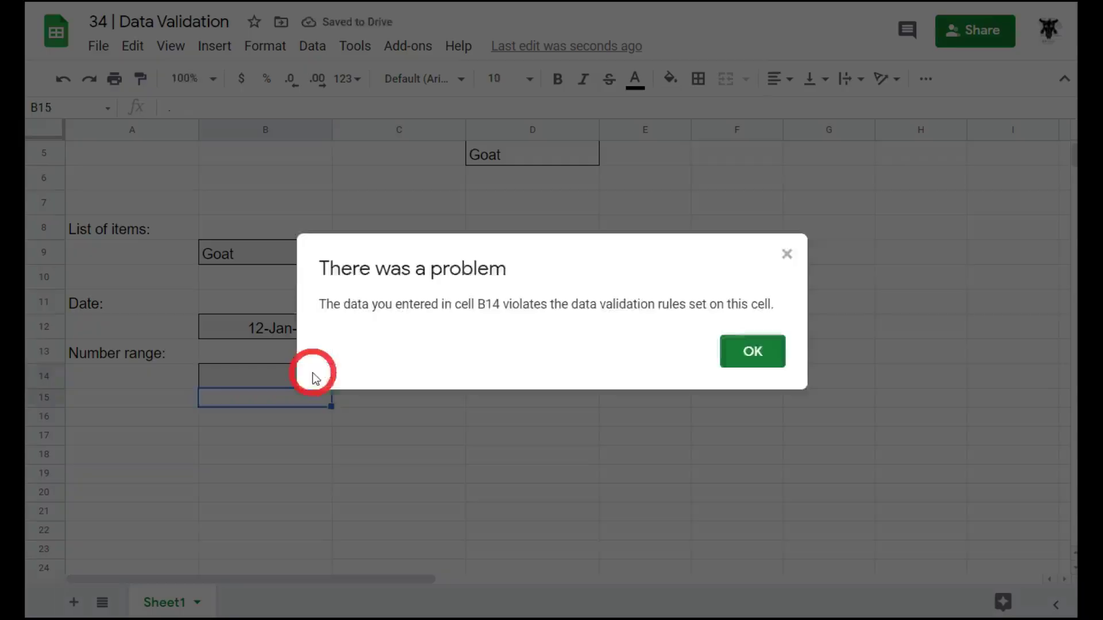
{"action": "left_click", "coordinate": [764, 355]}
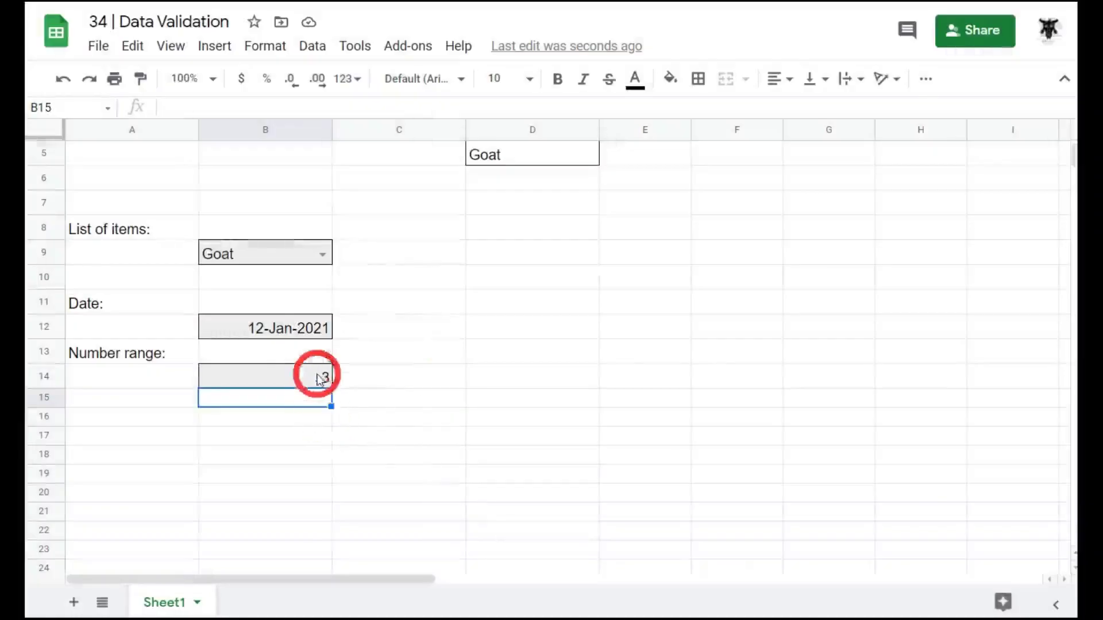
{"action": "left_click", "coordinate": [316, 381]}
{"action": "type", "text": "3"}
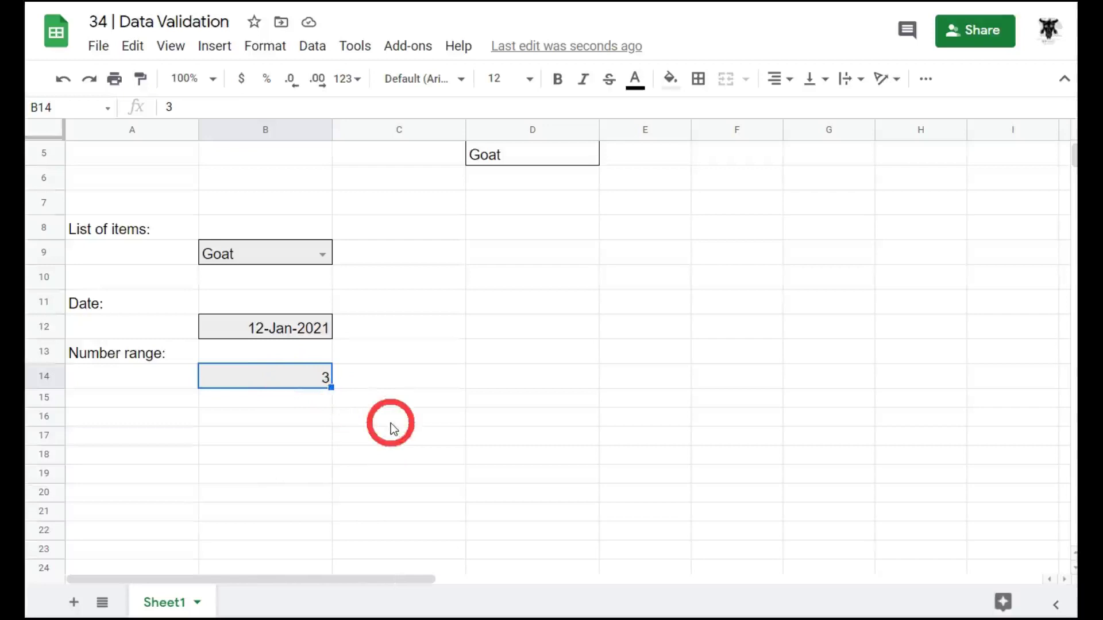
{"action": "type", "text": "1/2"}
{"action": "key", "text": "BackSpace"}
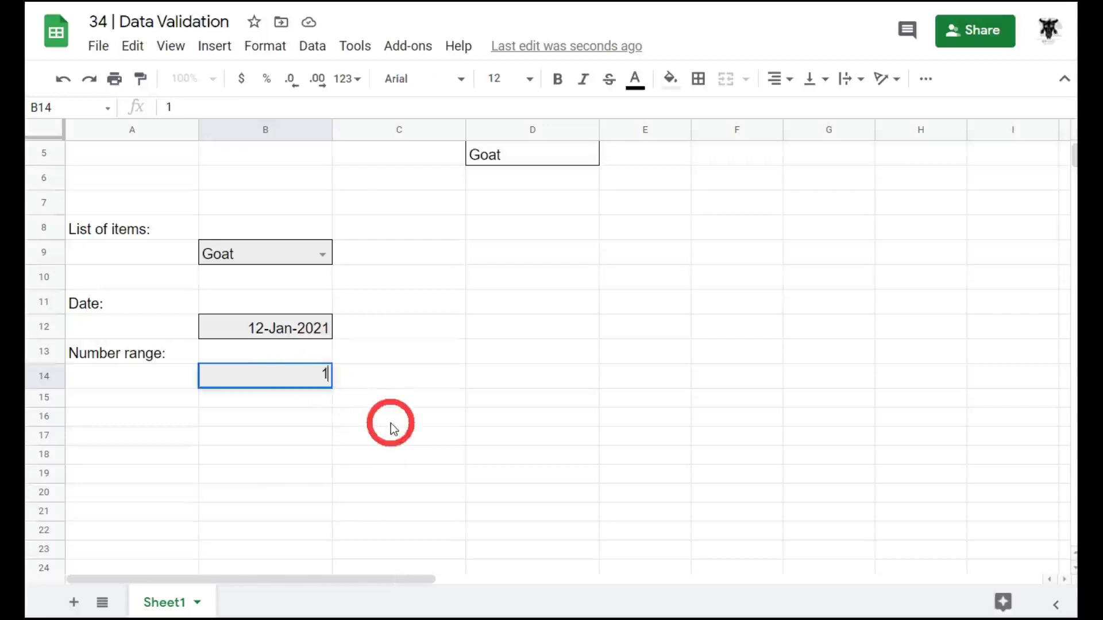
{"action": "type", "text": ".2"}
{"action": "key", "text": "Return"}
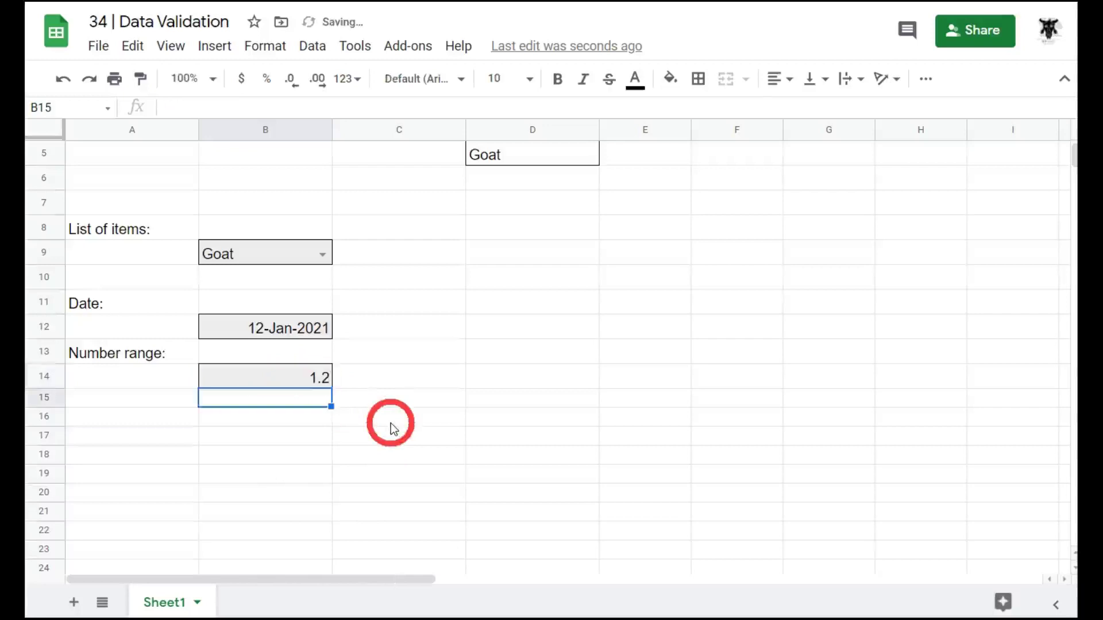
{"action": "left_click", "coordinate": [320, 381]}
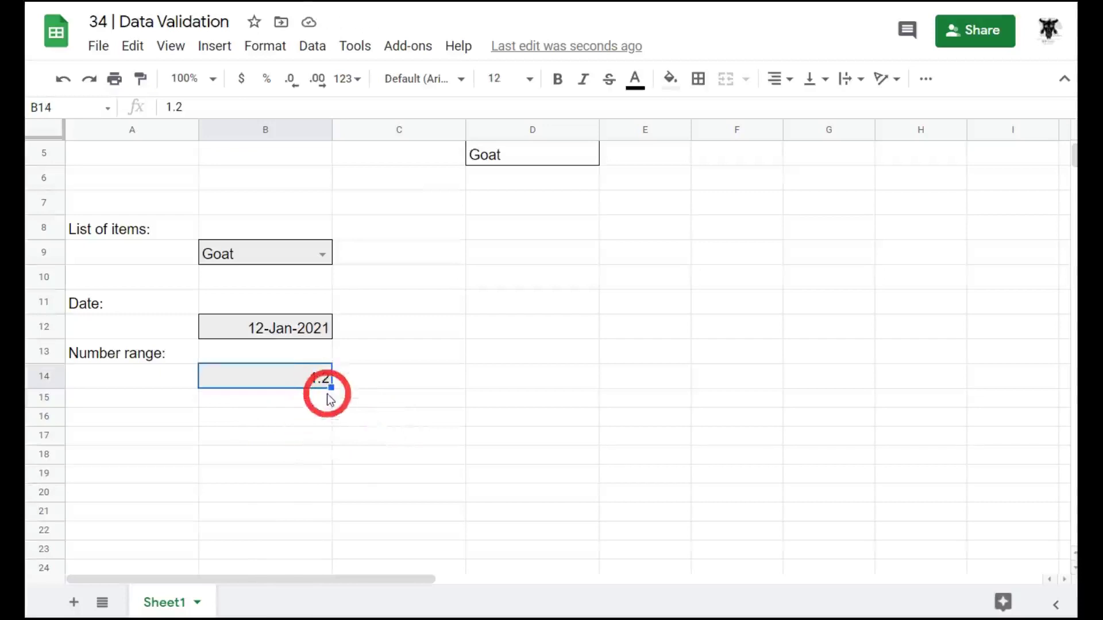
{"action": "scroll", "coordinate": [328, 425], "scroll_direction": "up", "scroll_amount": 2}
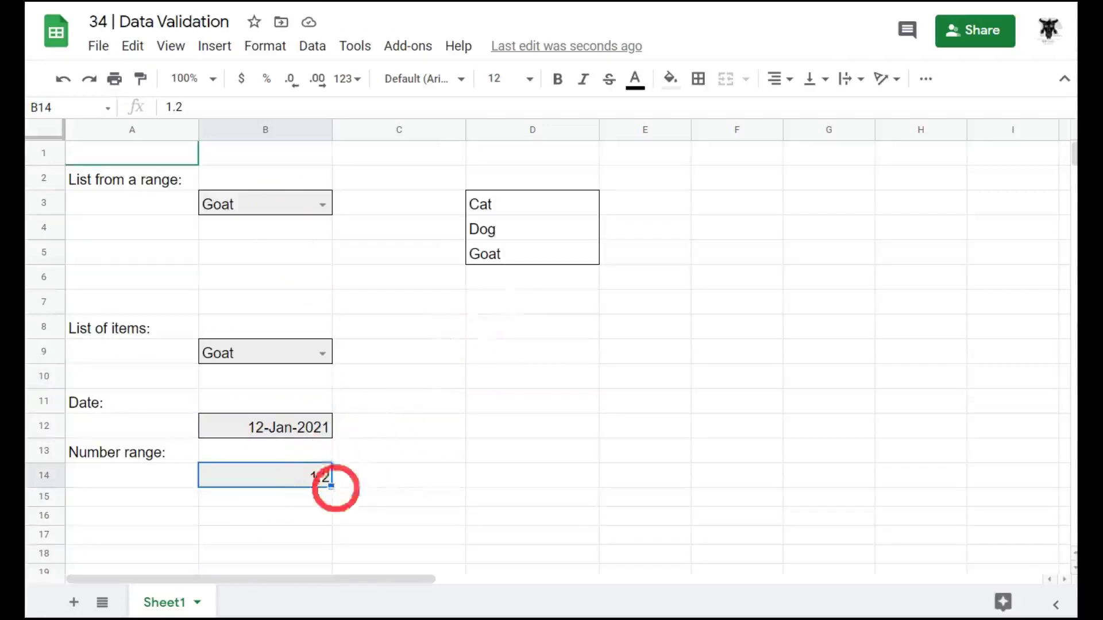
- Enter the formula =1+2 in B14 and check it shows 3
{"action": "type", "text": "="}
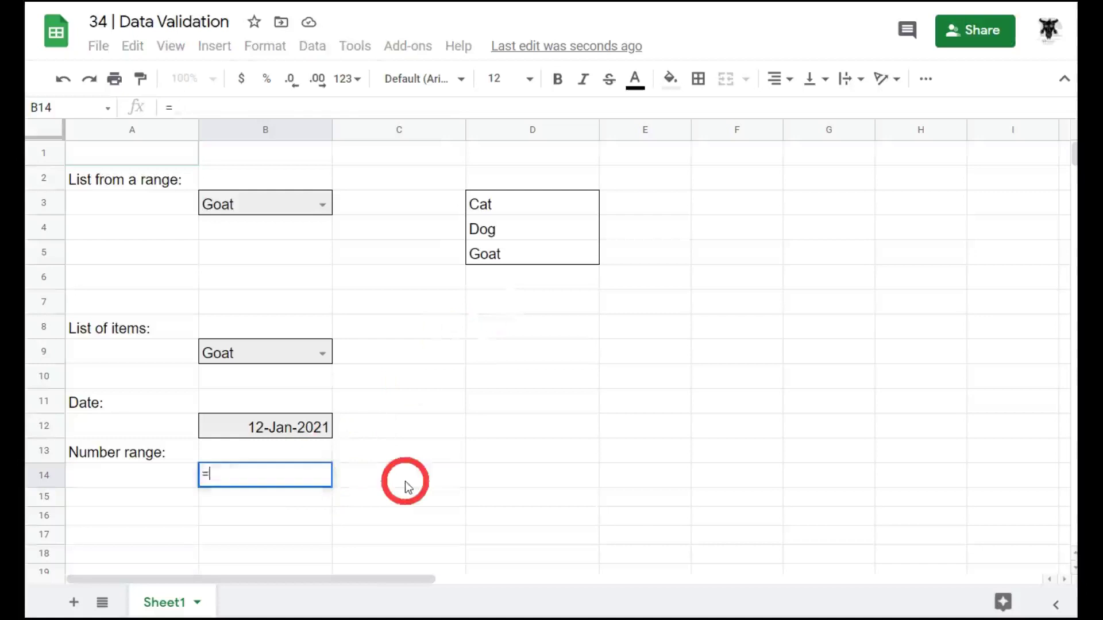
{"action": "type", "text": "1+2"}
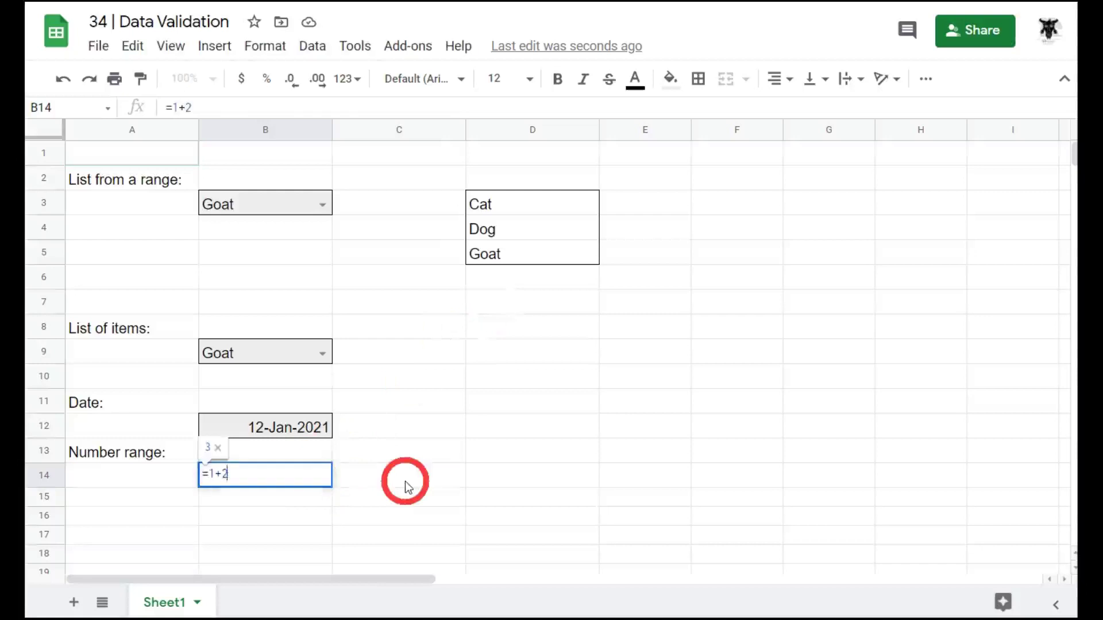
{"action": "key", "text": "Return"}
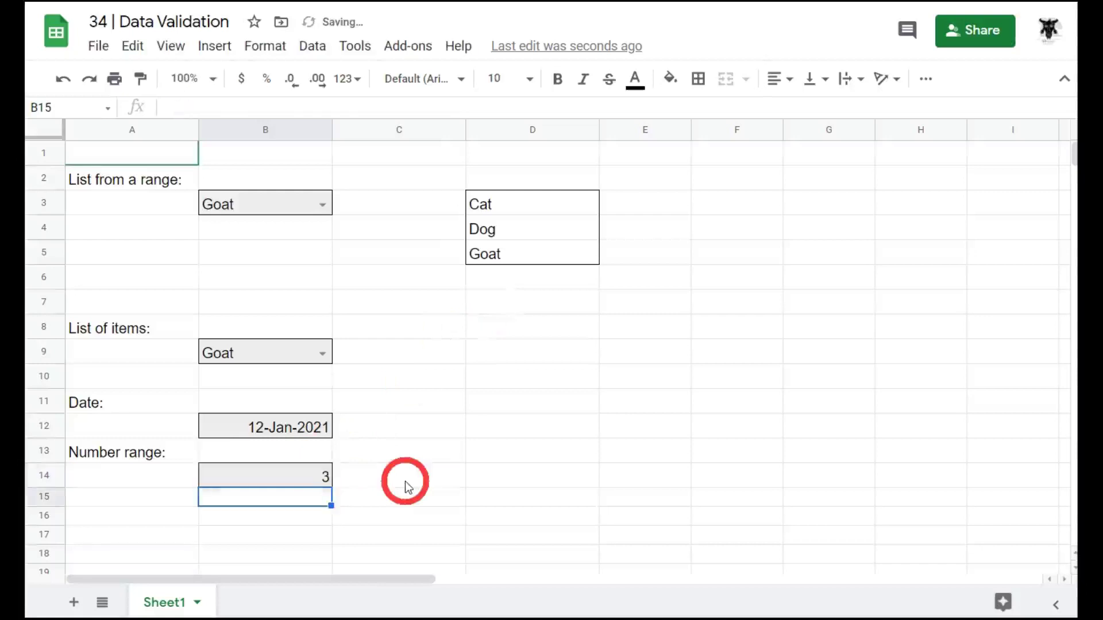
{"action": "left_click", "coordinate": [270, 475]}
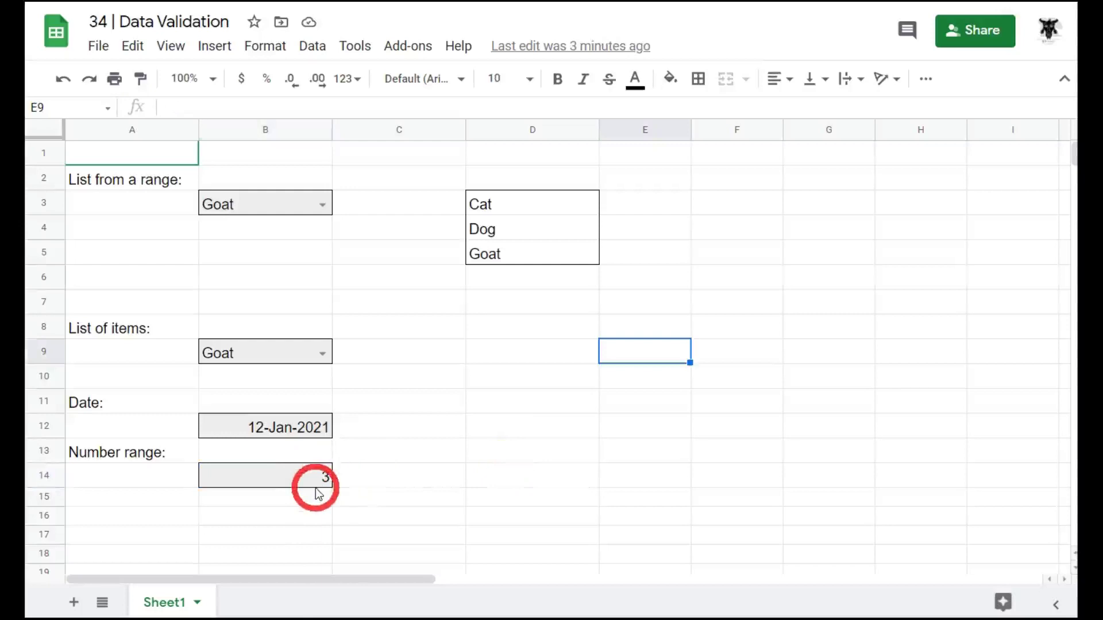
- Remove B14's number validation rule, keeping its value of 3
{"action": "left_click", "coordinate": [318, 482]}
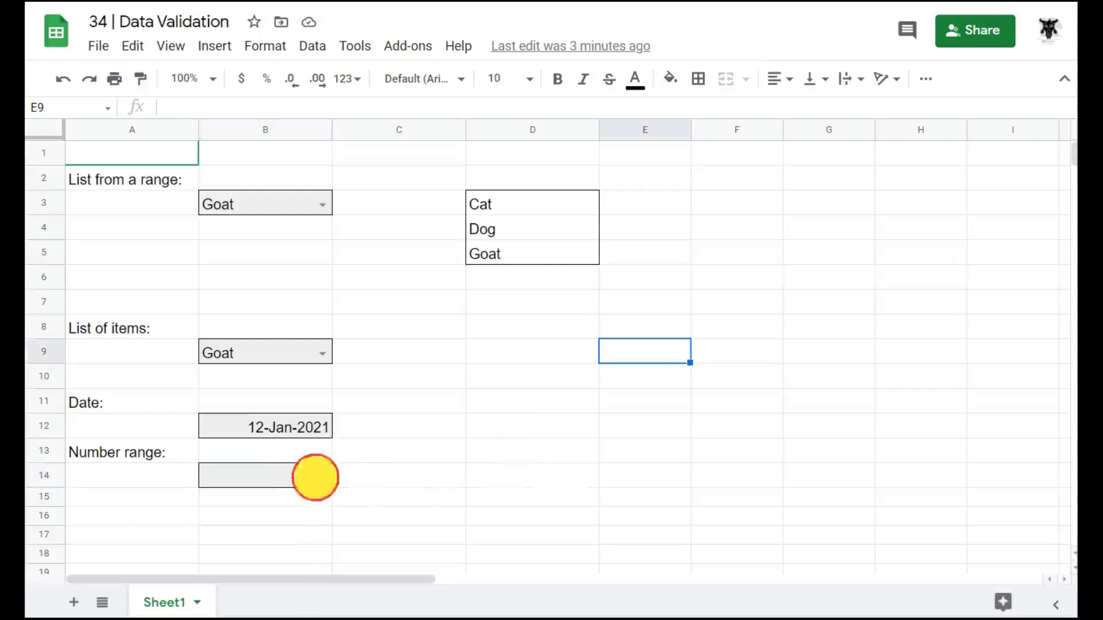
{"action": "right_click", "coordinate": [317, 482]}
{"action": "scroll", "coordinate": [421, 468], "scroll_direction": "down", "scroll_amount": 2}
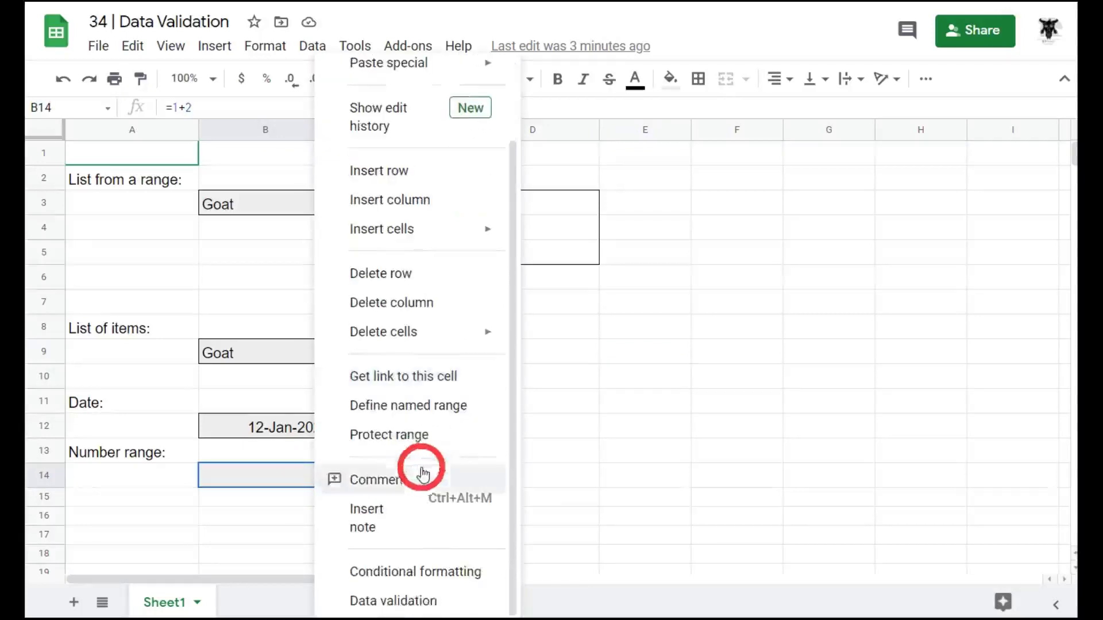
{"action": "left_click", "coordinate": [422, 603]}
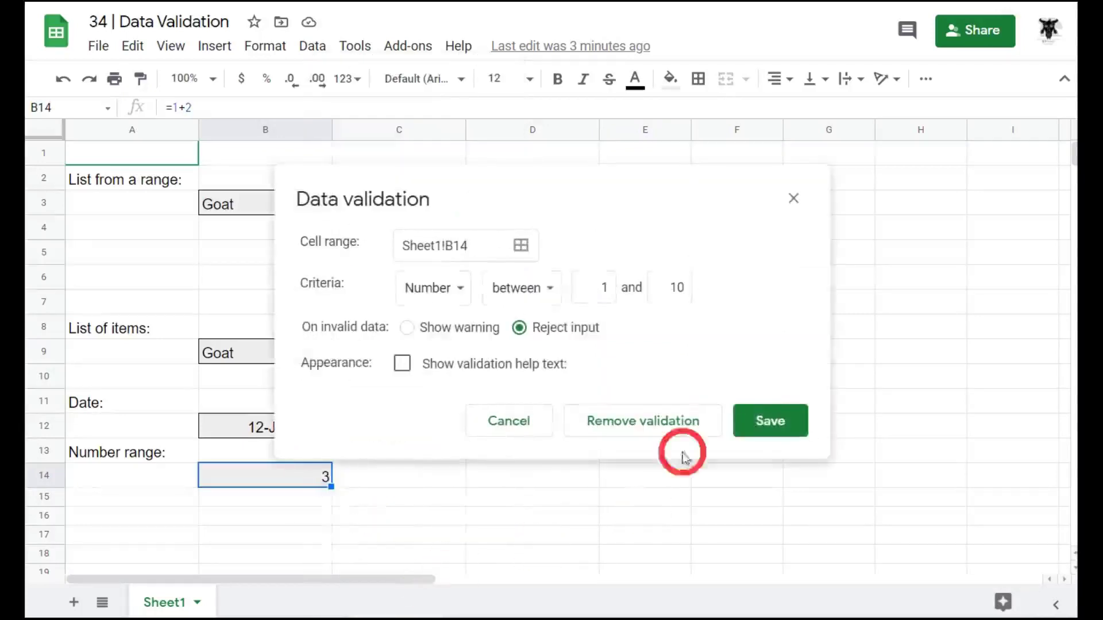
{"action": "left_click", "coordinate": [684, 431]}
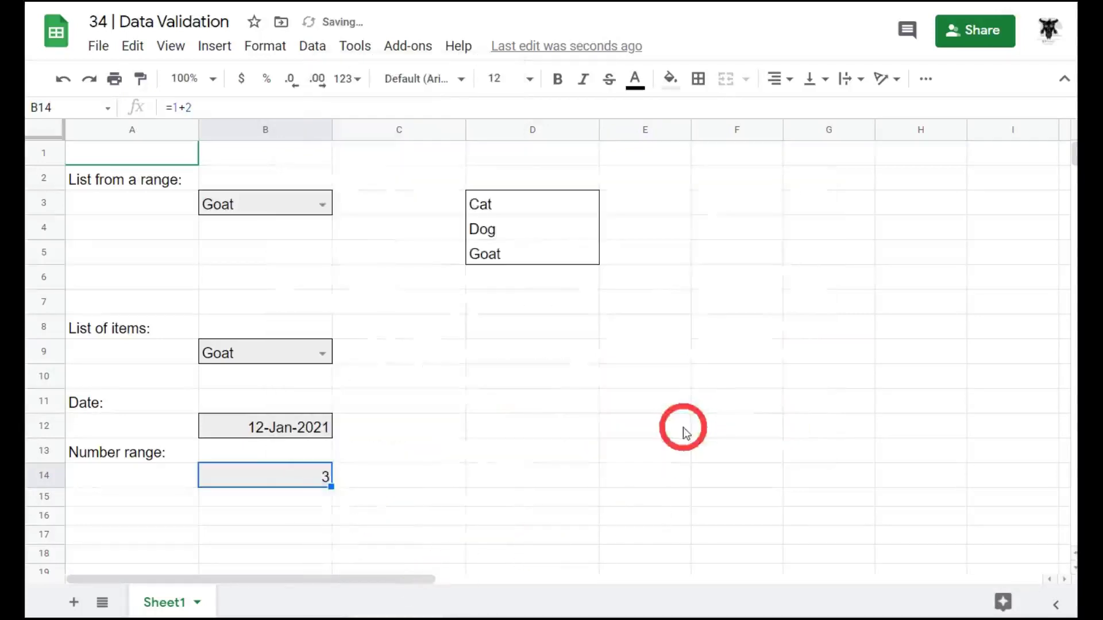